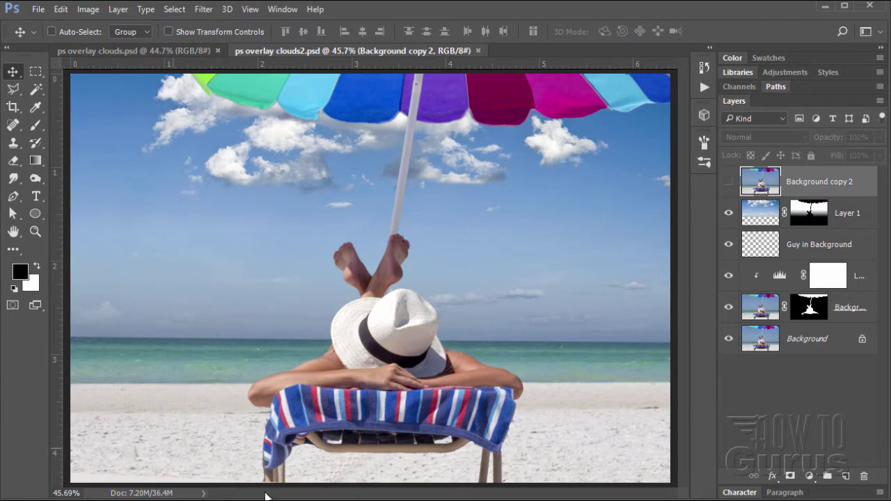
Compare before/after by toggling Background copy 2, then close ps overlay clouds2.psd.
{"action": "left_click", "coordinate": [728, 183]}
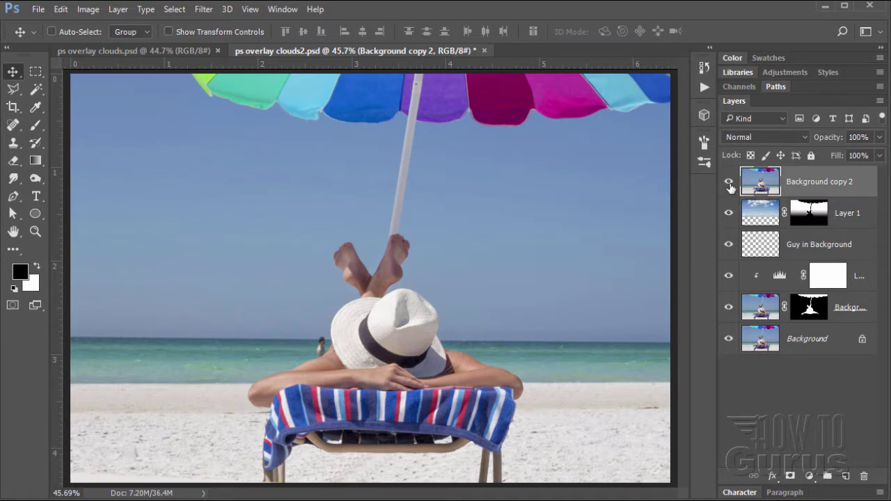
{"action": "left_click", "coordinate": [729, 183]}
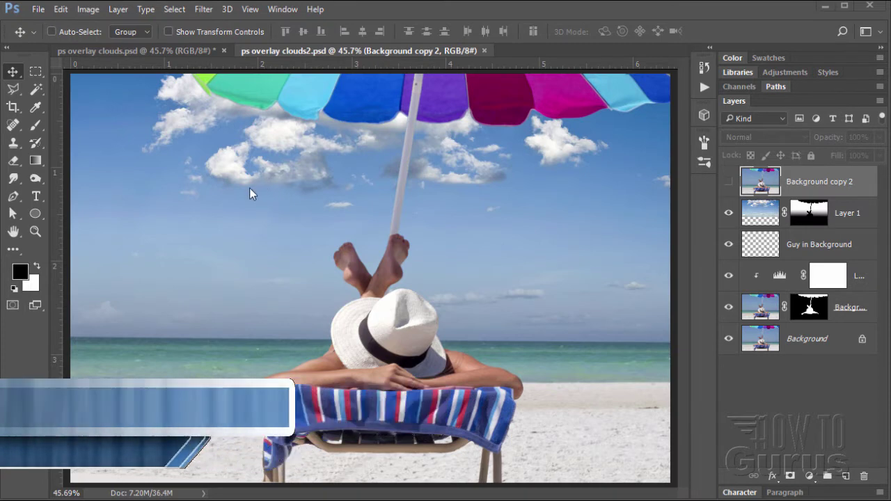
{"action": "left_click", "coordinate": [483, 51]}
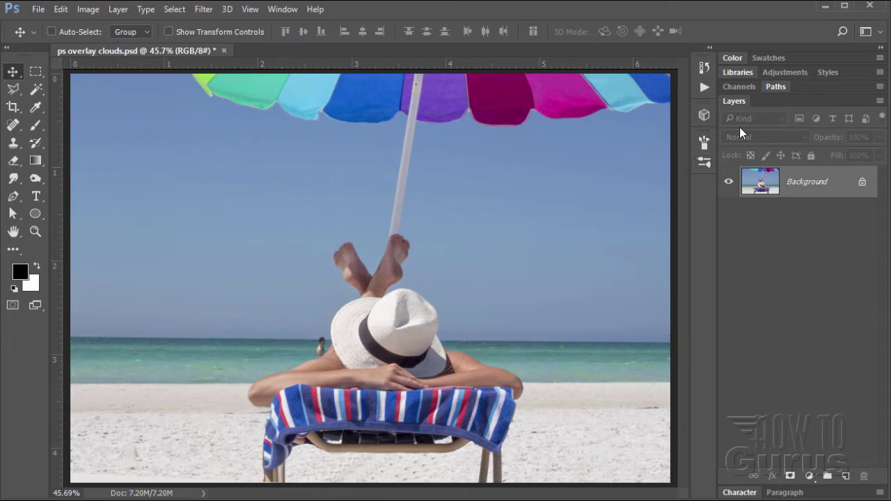
Show the saved Work Path outline with its anchor points using the Path Selection tool.
{"action": "left_click", "coordinate": [777, 88]}
{"action": "left_click", "coordinate": [818, 110]}
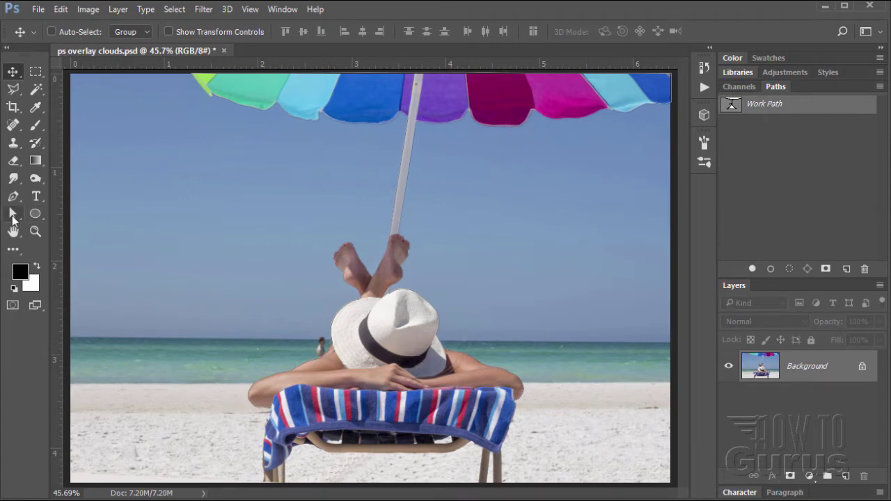
{"action": "left_click", "coordinate": [13, 216]}
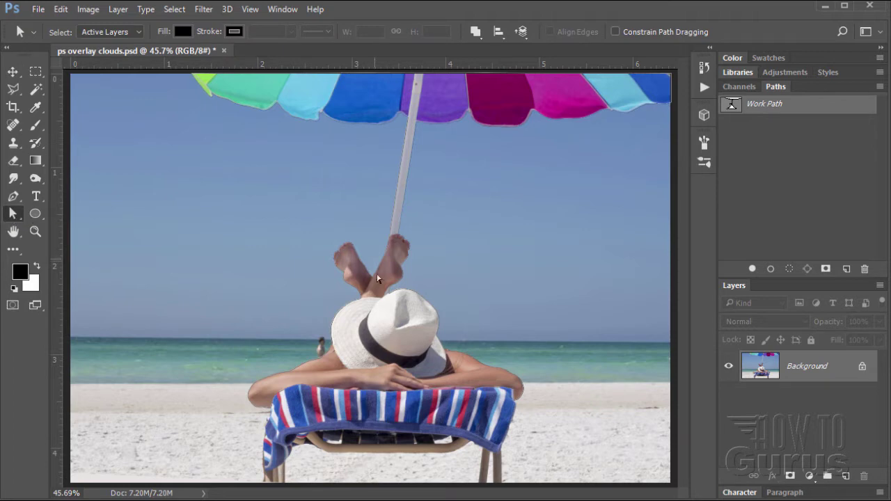
{"action": "key", "text": "ctrl+Return"}
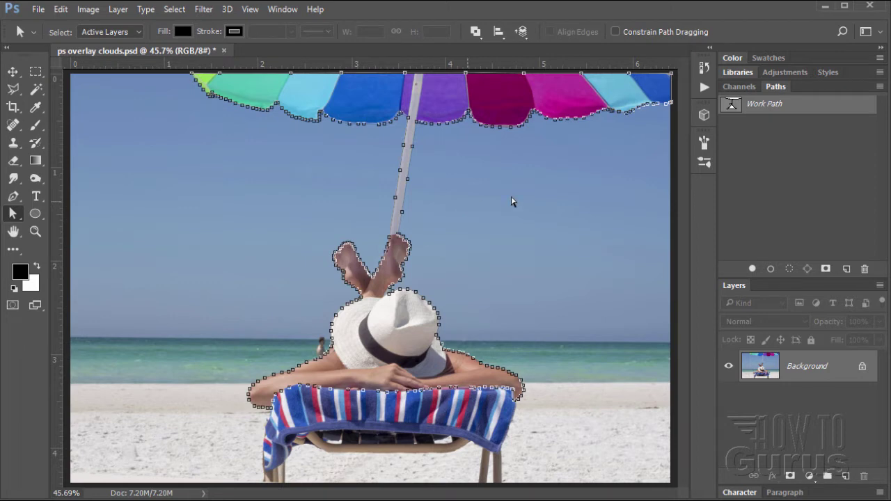
Zoom in to 200% on the woman's arm to inspect the path edge.
{"action": "left_click", "coordinate": [35, 232]}
{"action": "left_click", "coordinate": [299, 366]}
{"action": "left_click", "coordinate": [279, 383]}
{"action": "left_click", "coordinate": [248, 402]}
{"action": "left_click", "coordinate": [247, 403]}
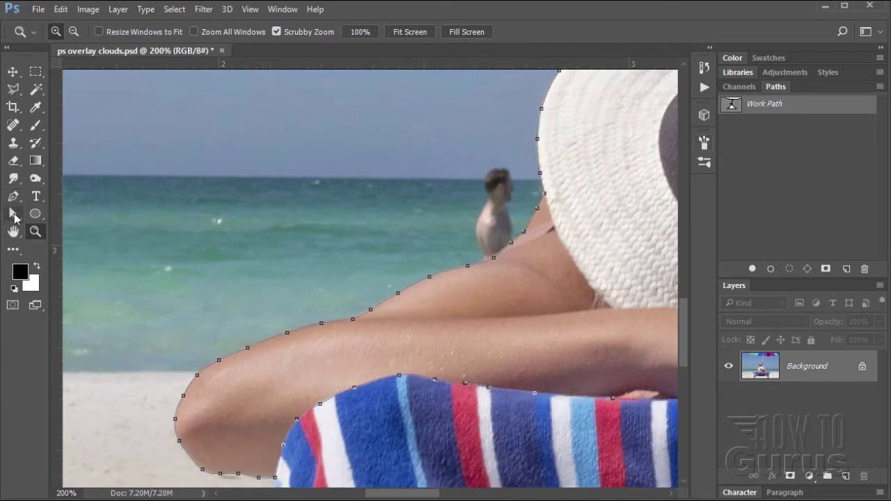
{"action": "left_click", "coordinate": [13, 215]}
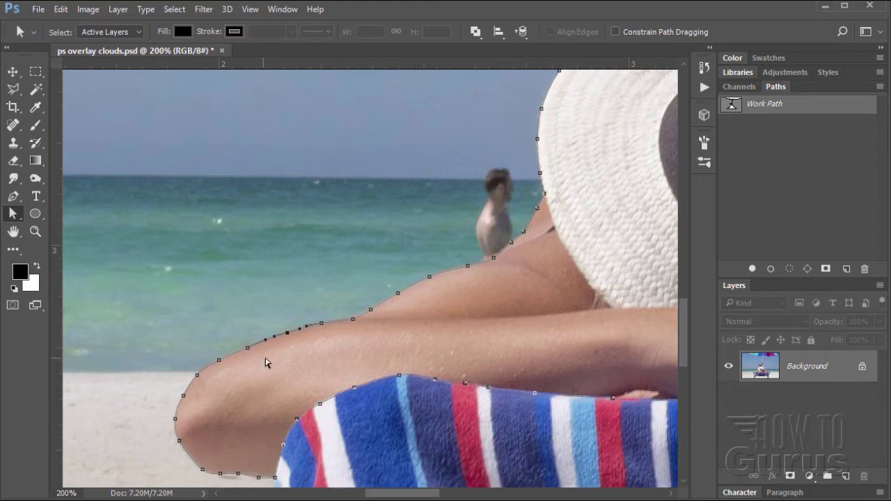
Fit the whole image back on screen.
{"action": "left_click", "coordinate": [34, 232]}
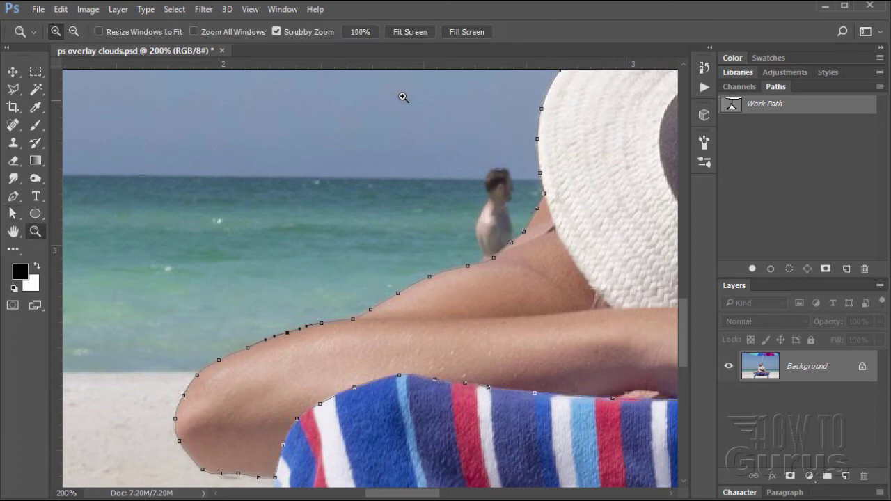
{"action": "left_click", "coordinate": [409, 32]}
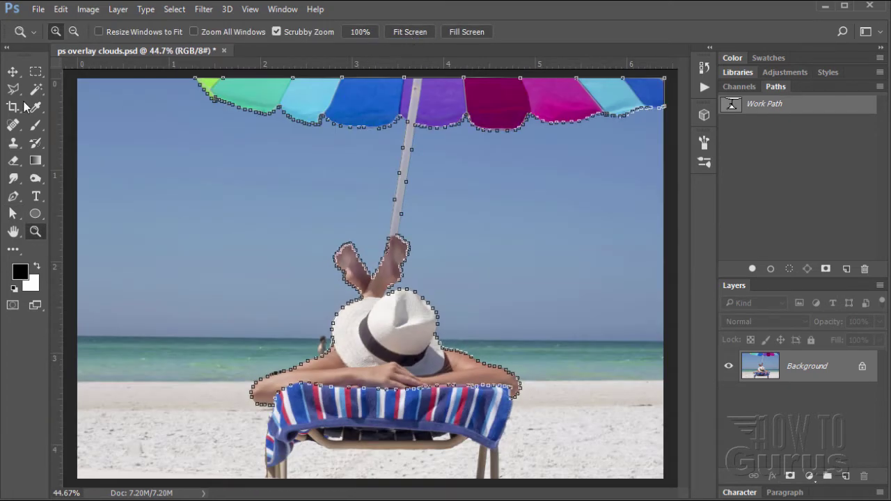
{"action": "left_click", "coordinate": [13, 72]}
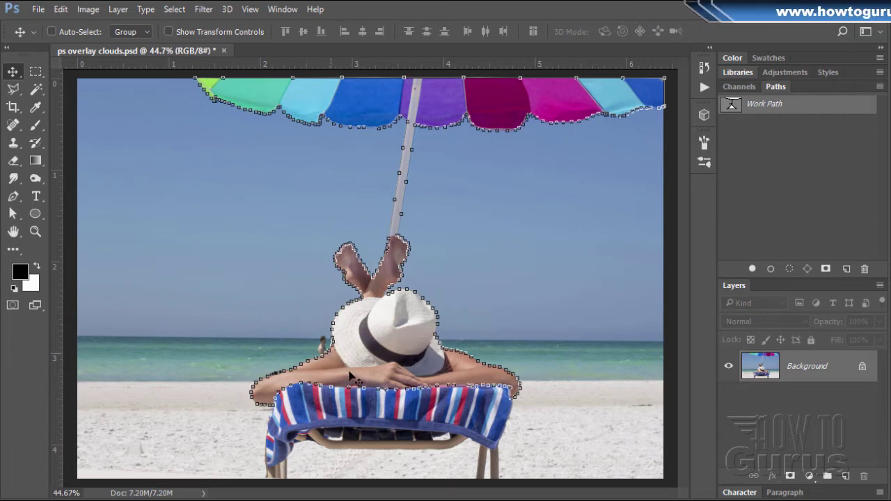
Hide the work path and zoom to 300% on the man in the sea.
{"action": "left_click", "coordinate": [795, 148]}
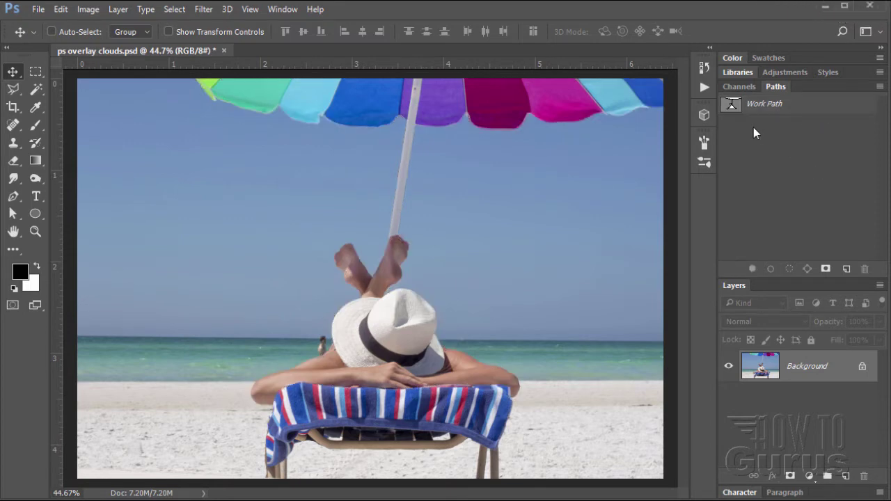
{"action": "left_click", "coordinate": [778, 87]}
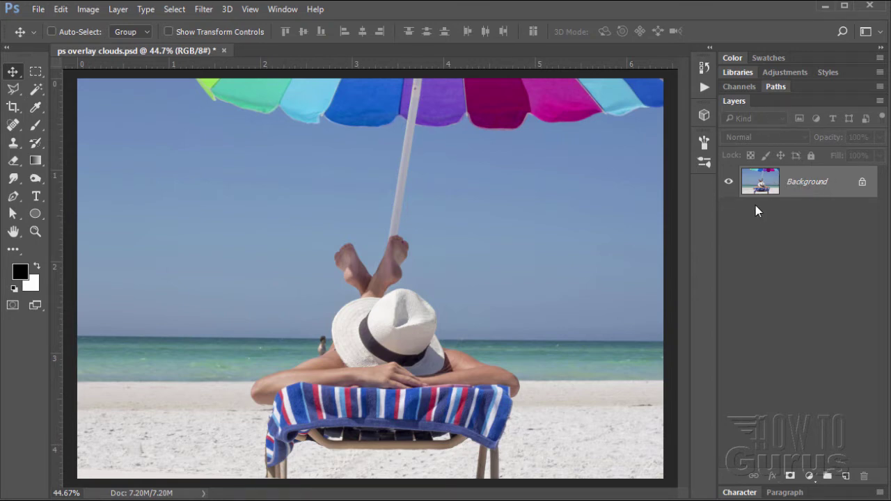
{"action": "left_click", "coordinate": [35, 233]}
{"action": "left_click", "coordinate": [321, 358]}
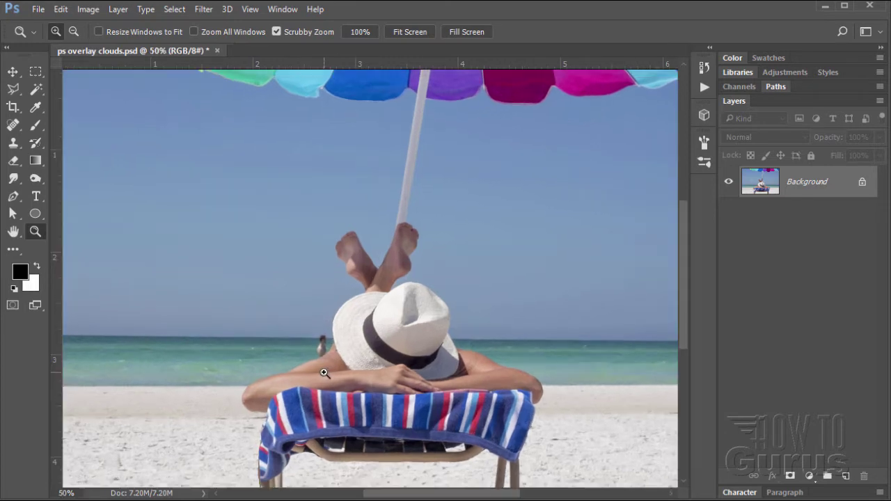
{"action": "left_click", "coordinate": [323, 363]}
{"action": "left_click", "coordinate": [322, 362]}
{"action": "left_click", "coordinate": [328, 342]}
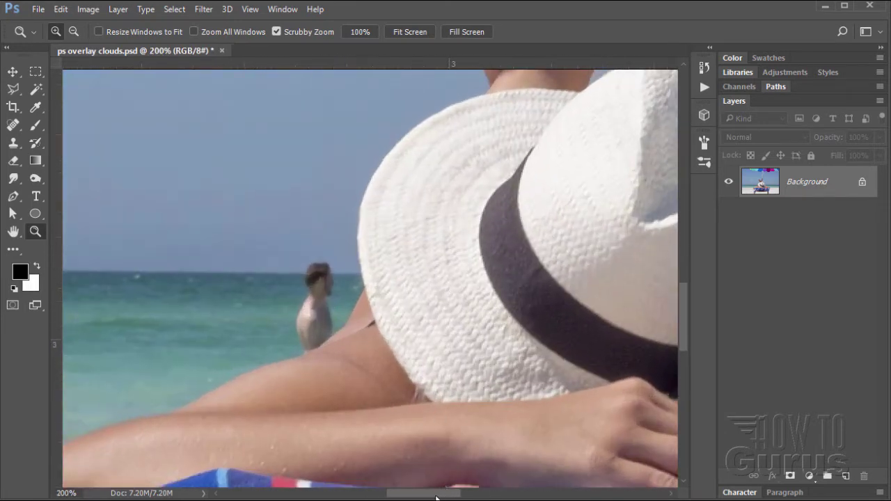
{"action": "left_click_drag", "start_coordinate": [438, 495], "coordinate": [504, 495]}
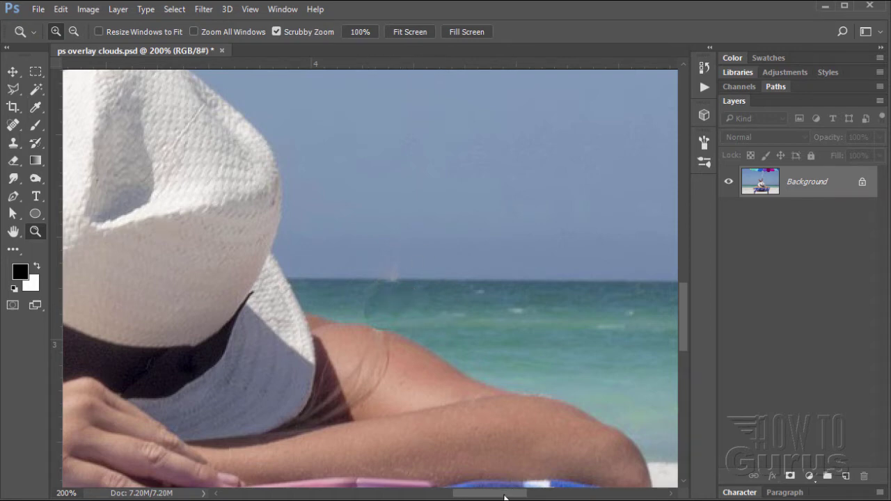
{"action": "left_click_drag", "start_coordinate": [504, 496], "coordinate": [440, 497]}
{"action": "left_click", "coordinate": [305, 334]}
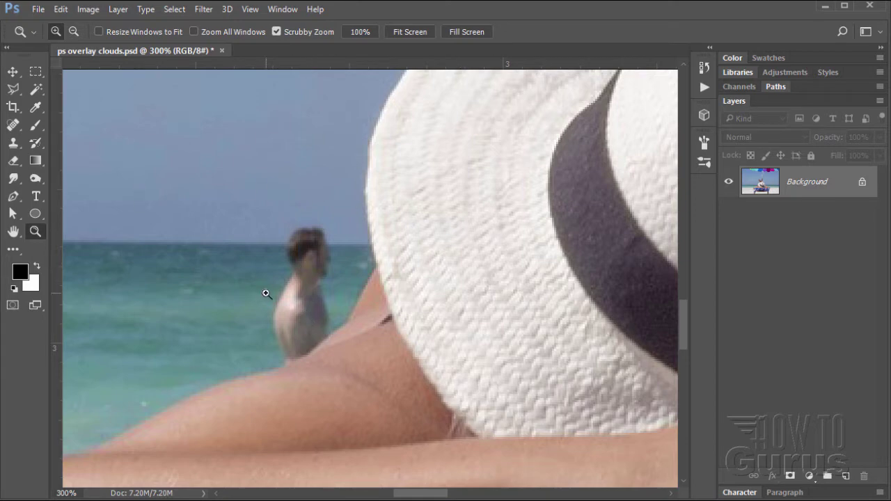
Add a new empty layer above Background and name it Fix.
{"action": "left_click", "coordinate": [844, 476]}
{"action": "double_click", "coordinate": [797, 181]}
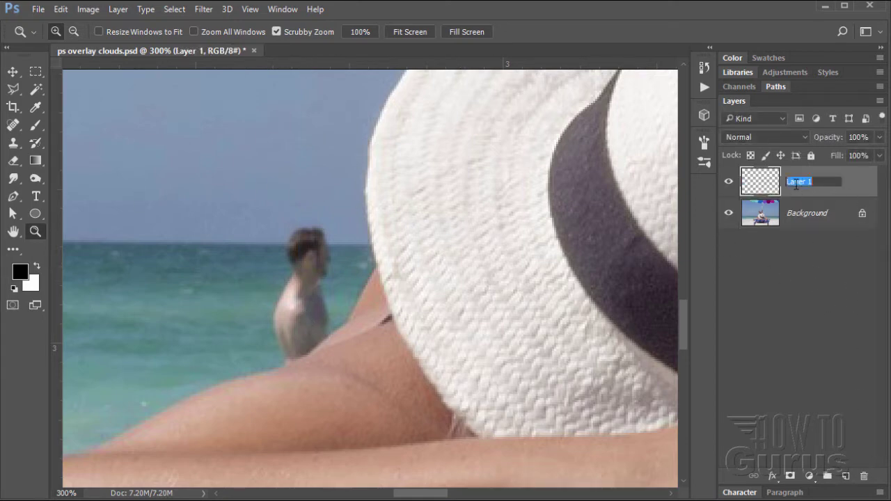
{"action": "type", "text": "Fix"}
{"action": "key", "text": "Return"}
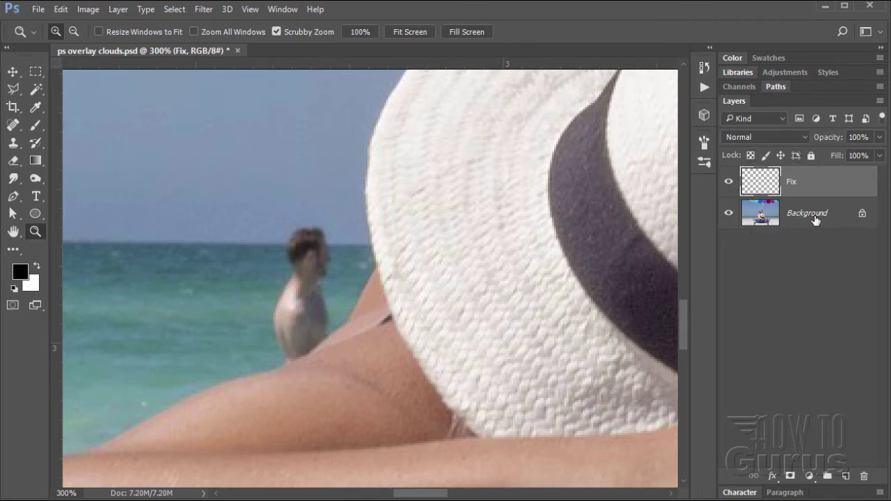
Lasso the sea and sky around the man, hugging the woman's shoulder and hat edge.
{"action": "left_click", "coordinate": [13, 88]}
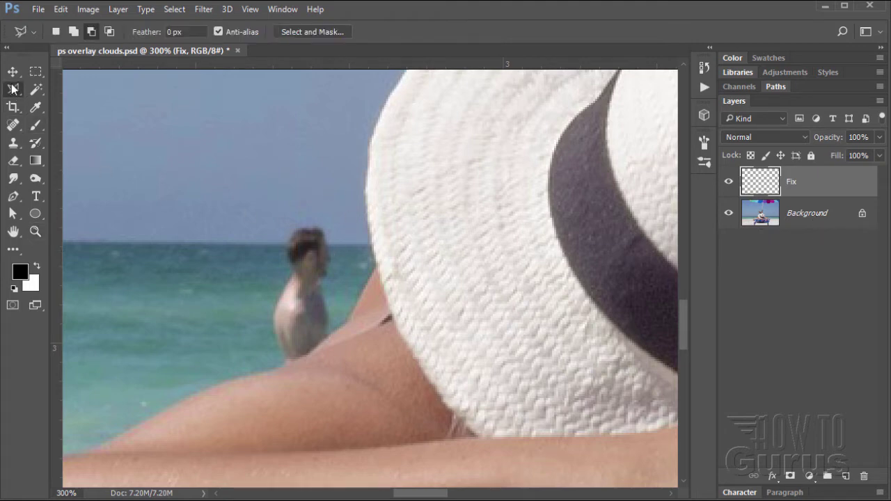
{"action": "right_click", "coordinate": [14, 91]}
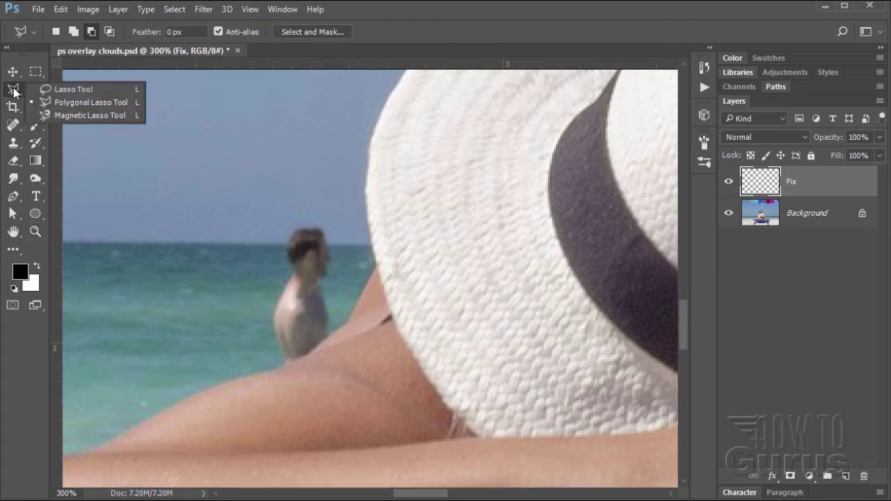
{"action": "left_click", "coordinate": [15, 92]}
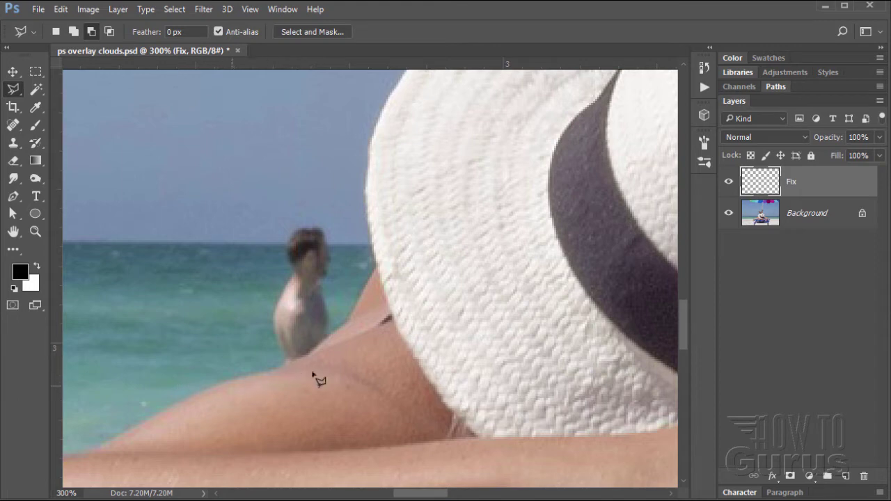
{"action": "left_click", "coordinate": [153, 332]}
{"action": "left_click", "coordinate": [187, 396]}
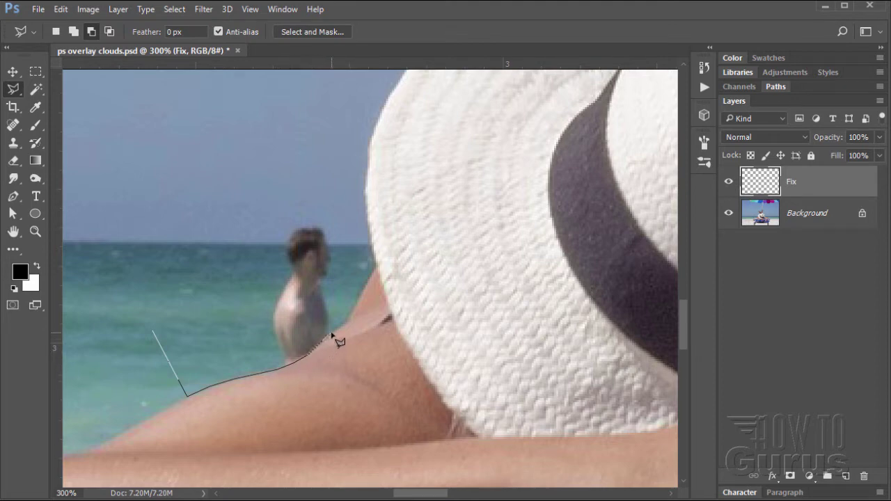
{"action": "mouse_move", "coordinate": [332, 334]}
{"action": "left_mouse_down"}
{"action": "mouse_move", "coordinate": [377, 267]}
{"action": "mouse_move", "coordinate": [368, 212]}
{"action": "mouse_move", "coordinate": [332, 160]}
{"action": "mouse_move", "coordinate": [296, 150]}
{"action": "mouse_move", "coordinate": [197, 150]}
{"action": "mouse_move", "coordinate": [115, 184]}
{"action": "mouse_move", "coordinate": [120, 301]}
{"action": "mouse_move", "coordinate": [152, 333]}
{"action": "left_mouse_up"}
{"action": "double_click", "coordinate": [156, 341]}
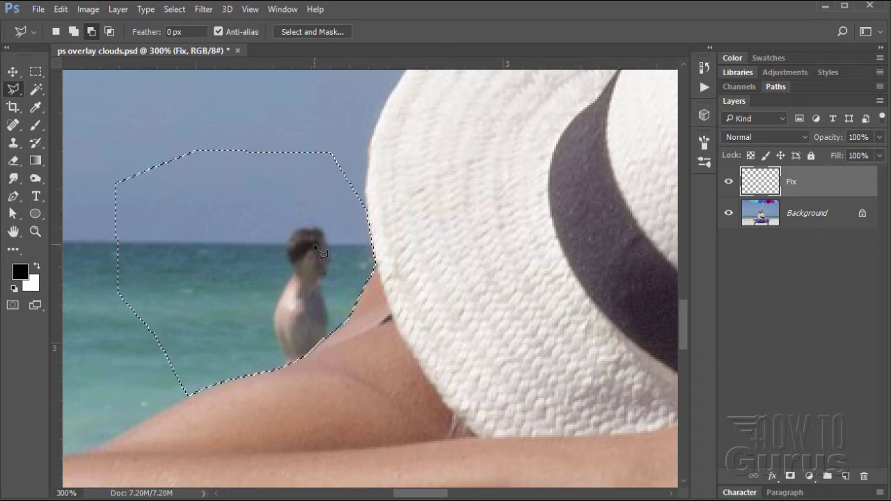
Clone clean sea sampled from Background over the man, painting onto the Fix layer.
{"action": "left_click", "coordinate": [14, 144]}
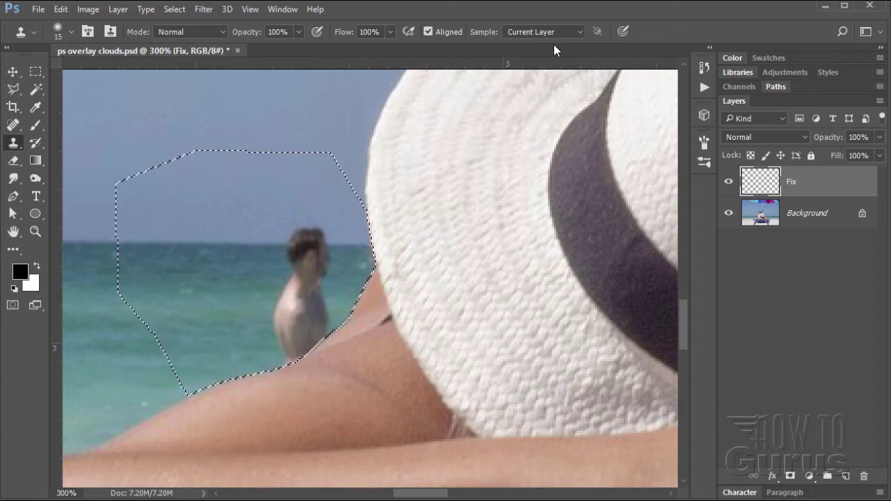
{"action": "left_click", "coordinate": [807, 216]}
{"action": "key", "text": "alt"}
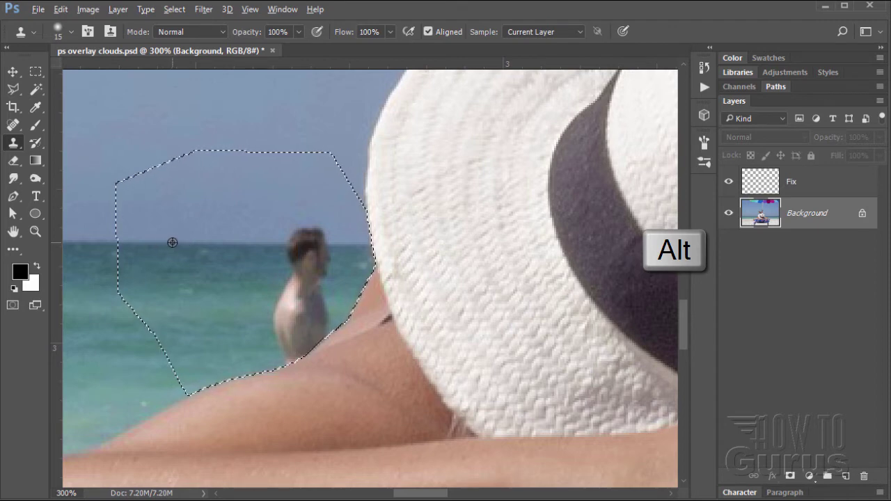
{"action": "left_click", "coordinate": [170, 244], "text": "alt"}
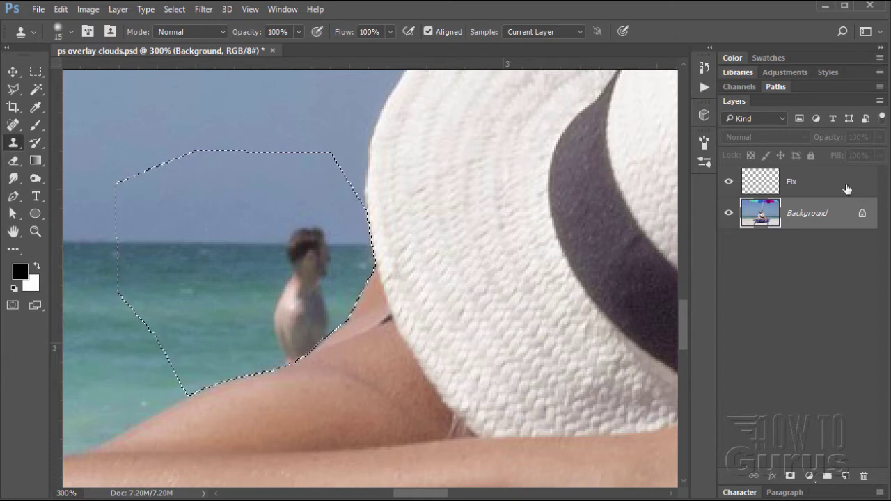
{"action": "left_click", "coordinate": [811, 188]}
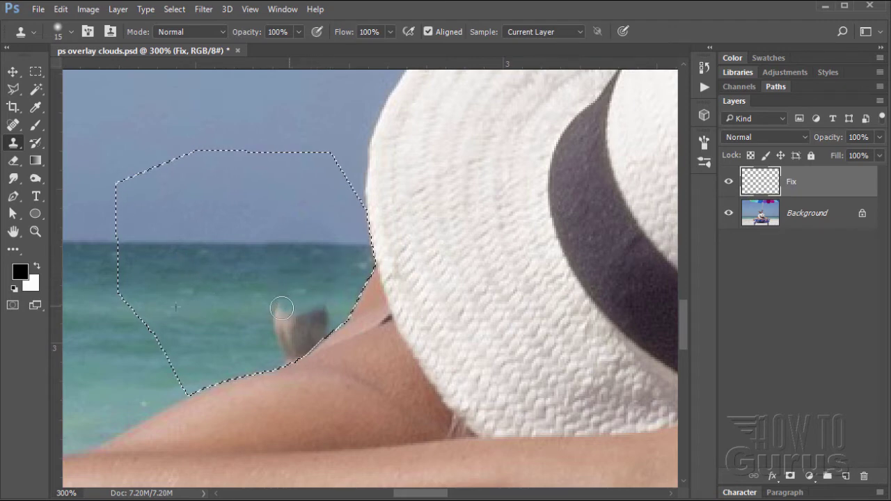
{"action": "mouse_move", "coordinate": [291, 324]}
{"action": "left_mouse_down"}
{"action": "mouse_move", "coordinate": [328, 318]}
{"action": "mouse_move", "coordinate": [285, 342]}
{"action": "mouse_move", "coordinate": [325, 324]}
{"action": "mouse_move", "coordinate": [279, 357]}
{"action": "mouse_move", "coordinate": [324, 324]}
{"action": "mouse_move", "coordinate": [334, 299]}
{"action": "left_mouse_up"}
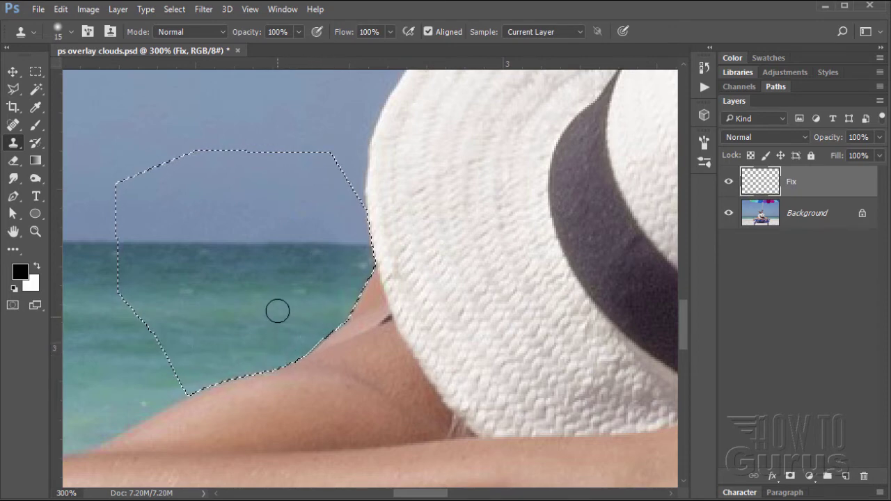
{"action": "left_click", "coordinate": [174, 9]}
Deselect, then lasso the sea area around the faint boat beside the shoulder.
{"action": "left_click", "coordinate": [193, 34]}
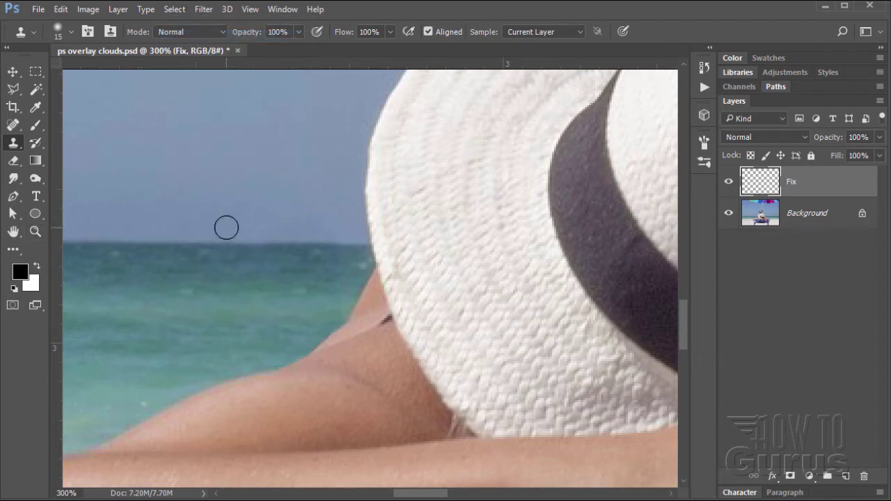
{"action": "left_click", "coordinate": [13, 90]}
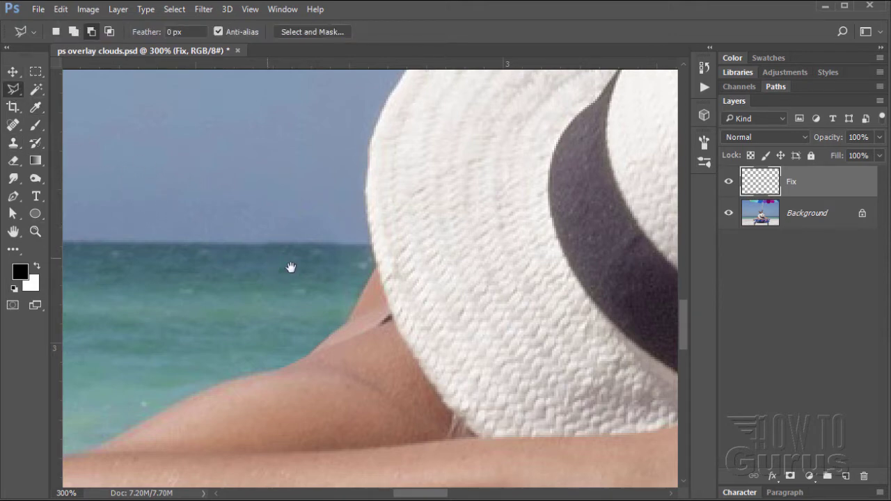
{"action": "left_click_drag", "start_coordinate": [539, 284], "coordinate": [162, 262]}
{"action": "left_click_drag", "start_coordinate": [605, 294], "coordinate": [196, 300]}
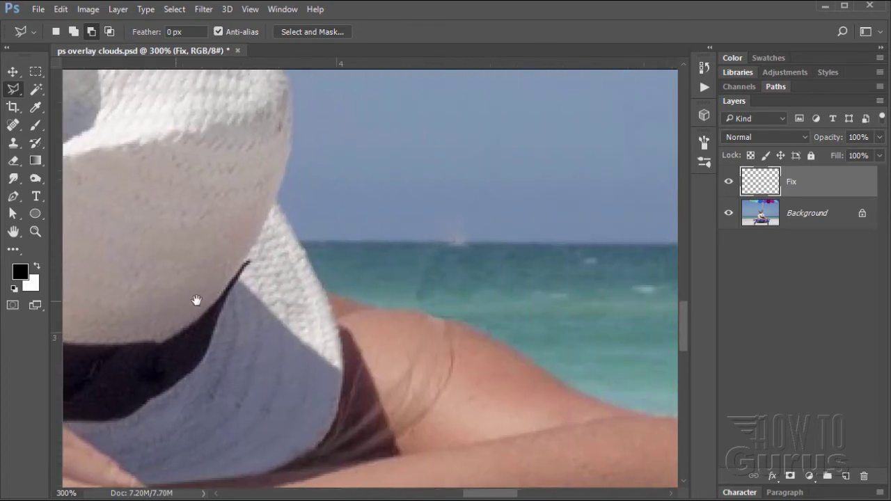
{"action": "left_click_drag", "start_coordinate": [525, 332], "coordinate": [348, 323]}
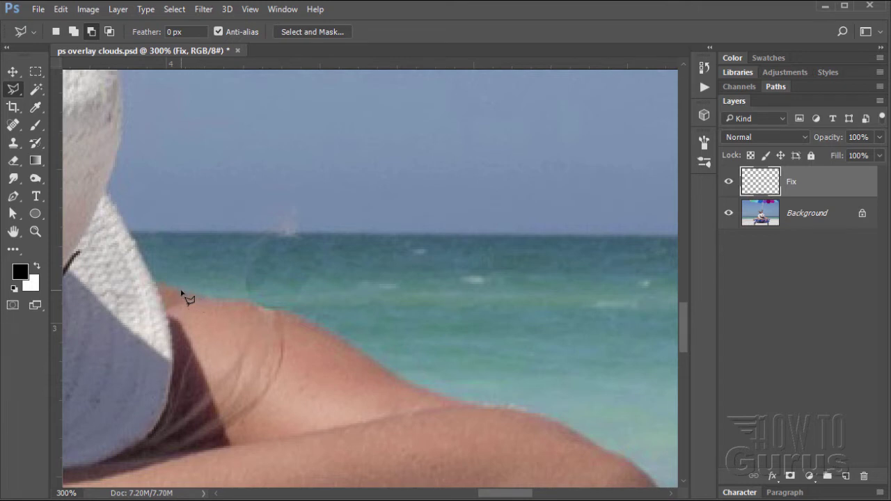
{"action": "mouse_move", "coordinate": [178, 291]}
{"action": "left_mouse_down"}
{"action": "mouse_move", "coordinate": [294, 315]}
{"action": "mouse_move", "coordinate": [395, 375]}
{"action": "mouse_move", "coordinate": [533, 371]}
{"action": "mouse_move", "coordinate": [625, 295]}
{"action": "mouse_move", "coordinate": [617, 141]}
{"action": "mouse_move", "coordinate": [343, 83]}
{"action": "mouse_move", "coordinate": [178, 93]}
{"action": "mouse_move", "coordinate": [155, 194]}
{"action": "mouse_move", "coordinate": [184, 294]}
{"action": "left_mouse_up"}
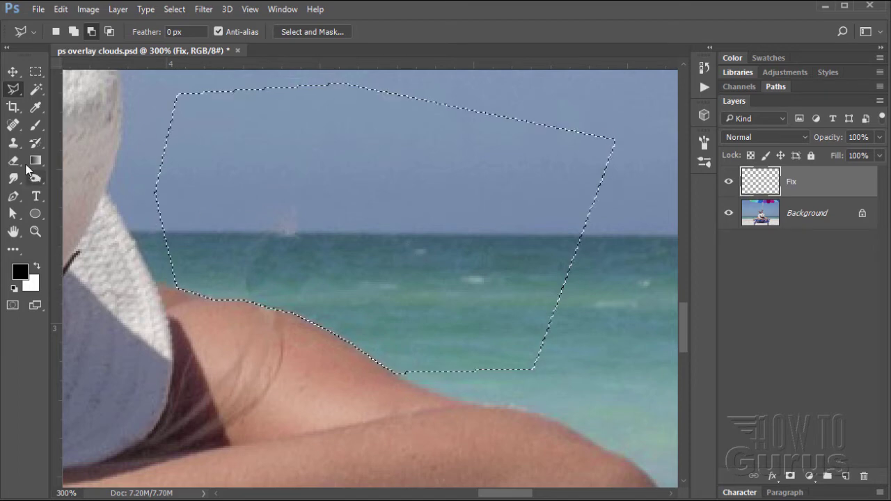
Clone water from Background over the faint boat near the horizon onto Fix.
{"action": "left_click", "coordinate": [12, 142]}
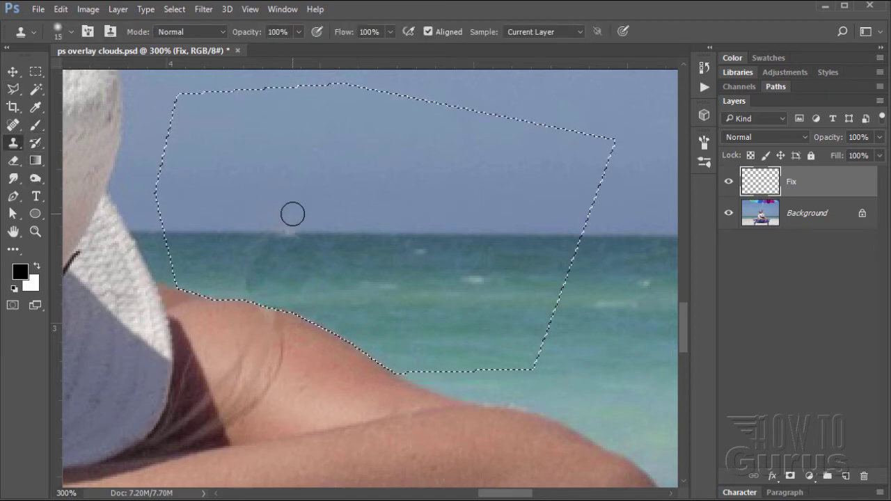
{"action": "left_click", "coordinate": [803, 221]}
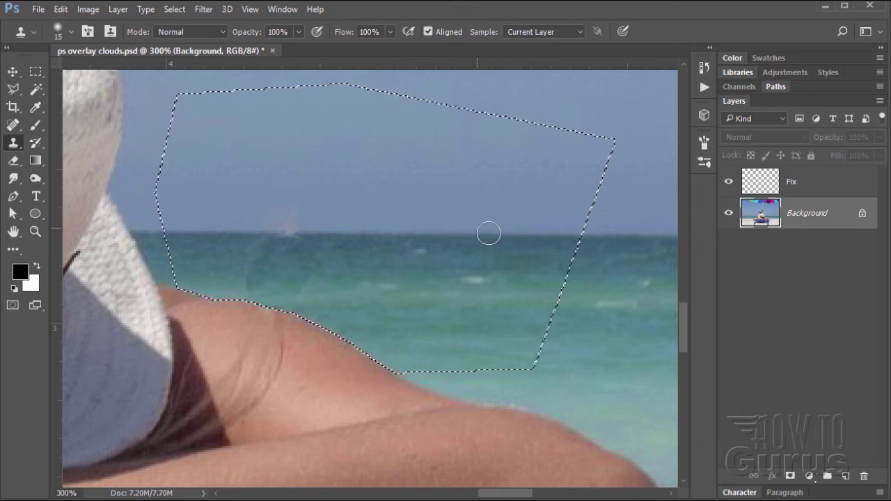
{"action": "key", "text": "alt"}
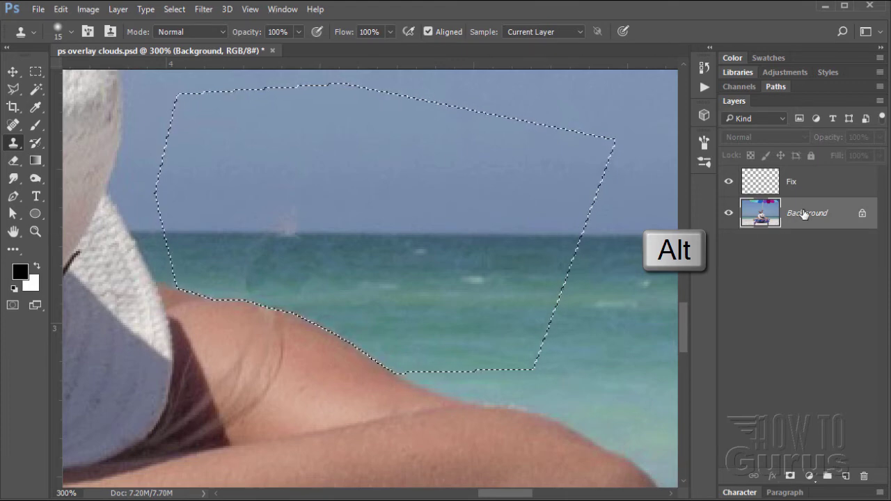
{"action": "left_click", "coordinate": [804, 182]}
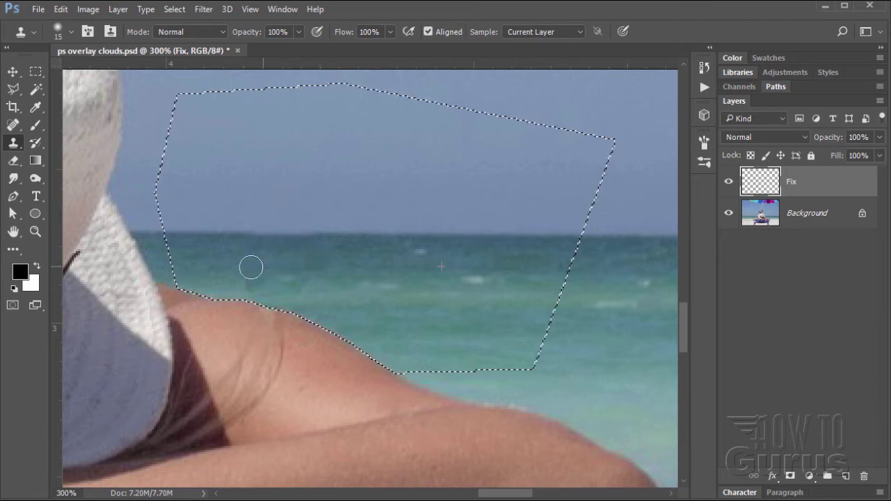
{"action": "mouse_move", "coordinate": [251, 267]}
{"action": "left_mouse_down"}
{"action": "mouse_move", "coordinate": [302, 276]}
{"action": "mouse_move", "coordinate": [249, 280]}
{"action": "mouse_move", "coordinate": [255, 289]}
{"action": "mouse_move", "coordinate": [311, 279]}
{"action": "left_mouse_up"}
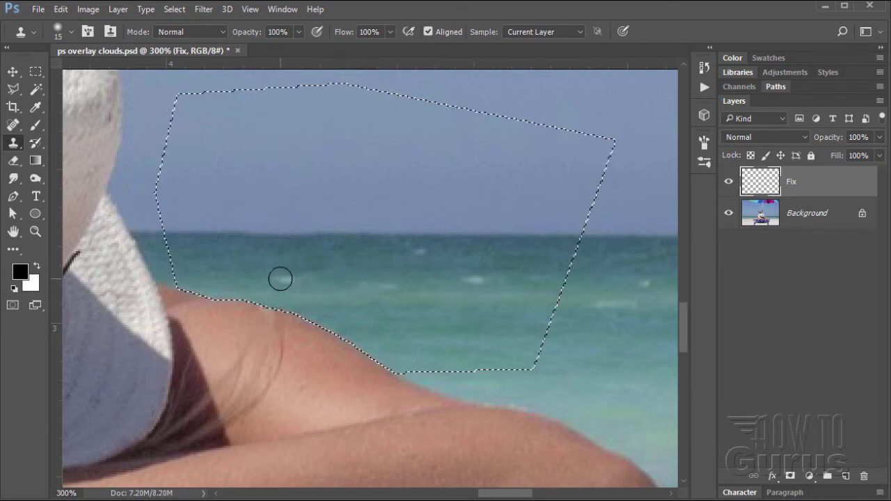
Resample a new sea source, clone over the remaining patch, and deselect.
{"action": "left_click", "coordinate": [804, 225]}
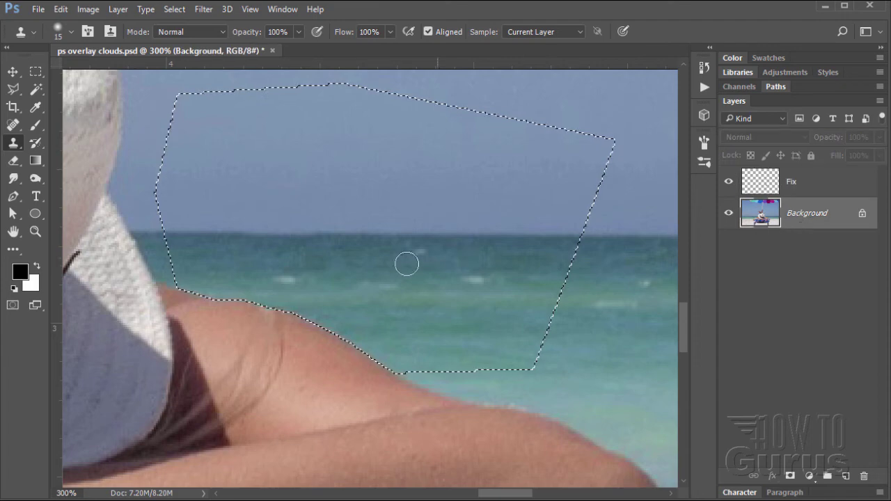
{"action": "key", "text": "alt"}
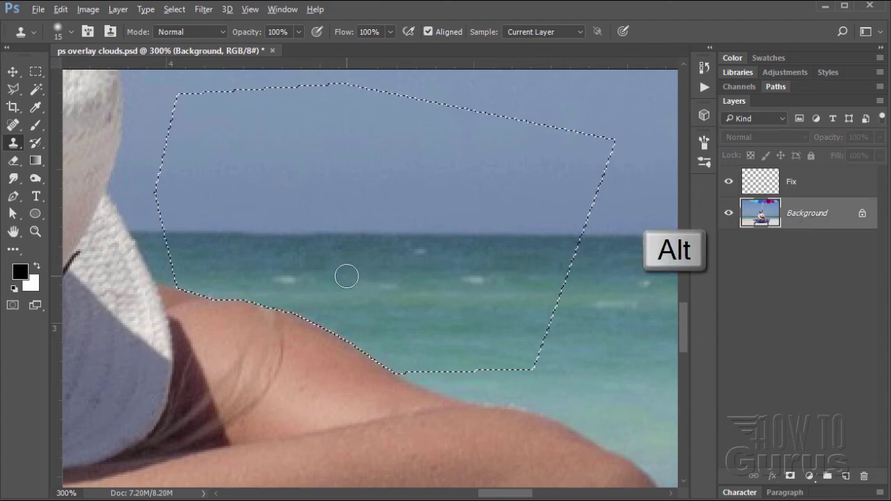
{"action": "left_click", "coordinate": [342, 277], "text": "alt"}
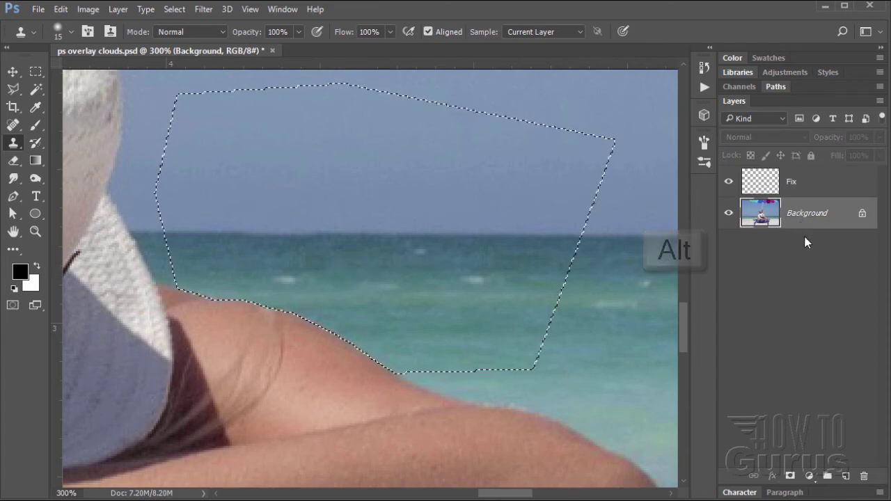
{"action": "left_click", "coordinate": [800, 182]}
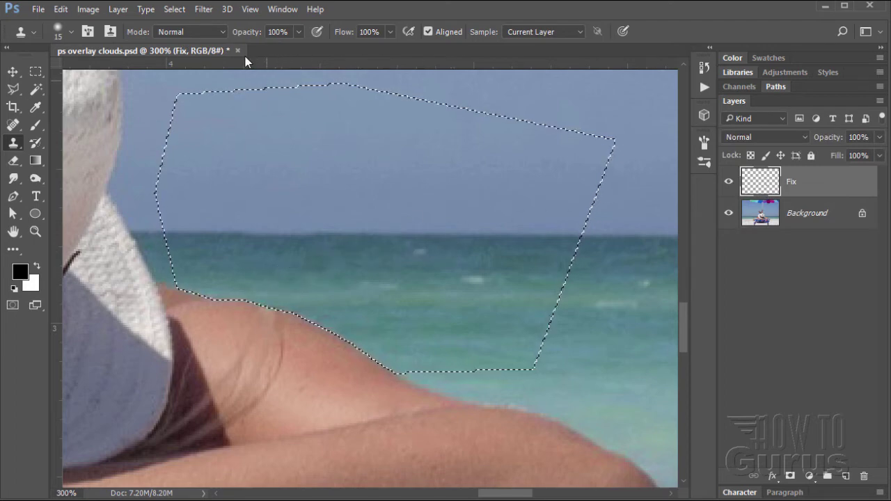
{"action": "left_click", "coordinate": [174, 9]}
{"action": "left_click", "coordinate": [185, 37]}
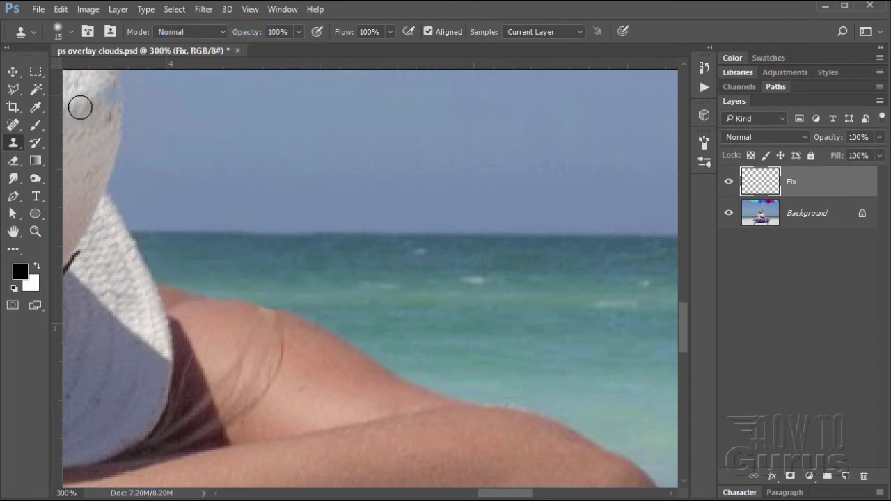
Fit the retouched photo on screen, then zoom out to 33.3%.
{"action": "left_click", "coordinate": [36, 232]}
{"action": "left_click", "coordinate": [398, 33]}
{"action": "left_click", "coordinate": [14, 74]}
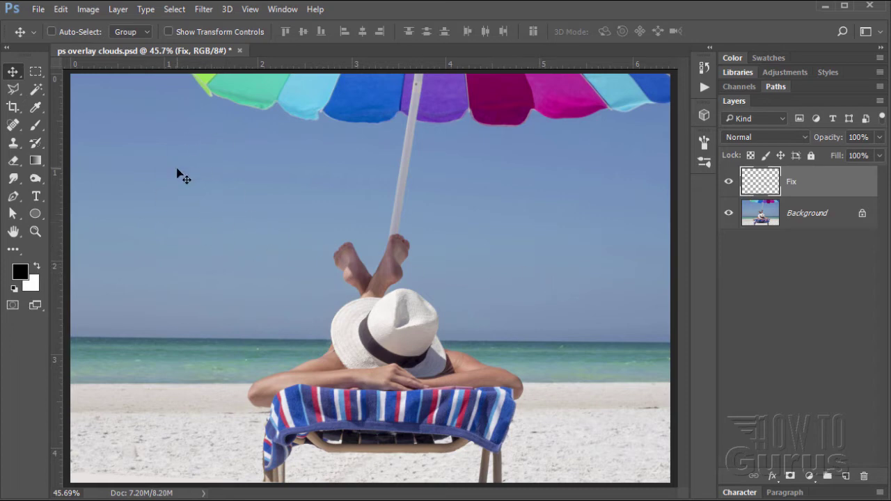
{"action": "left_click", "coordinate": [40, 232]}
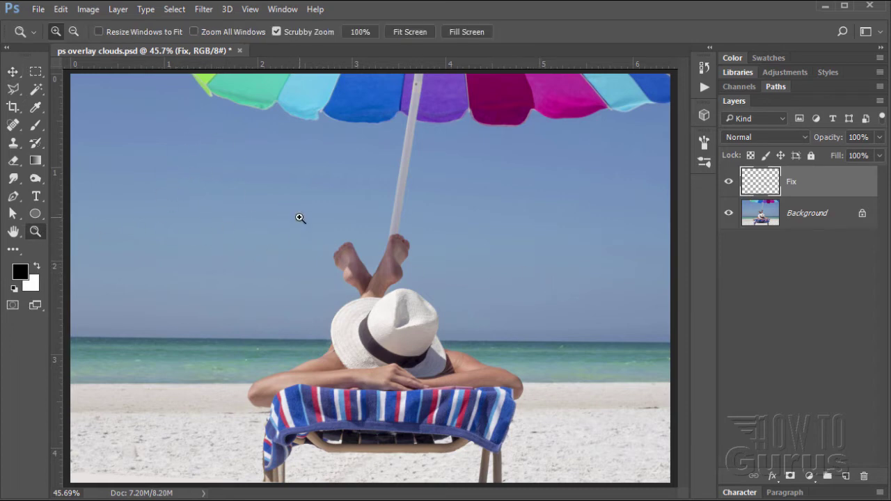
{"action": "left_click", "coordinate": [339, 224], "text": "alt"}
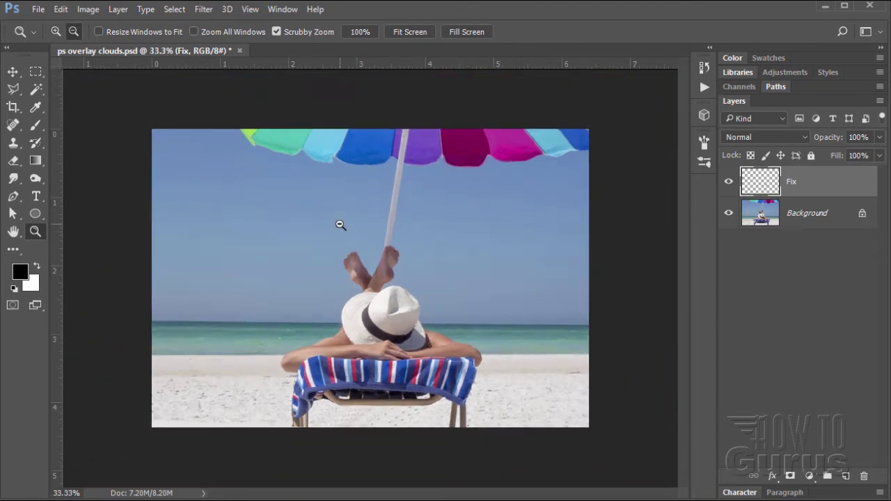
{"action": "left_click", "coordinate": [13, 72]}
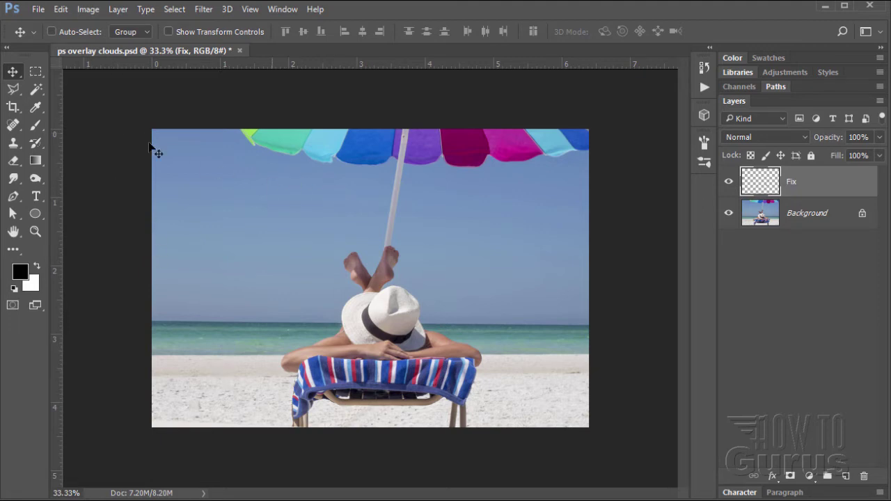
Open recent sky-49520_1920.jpg and drag the cloudy sky into the beach document.
{"action": "left_click", "coordinate": [38, 10]}
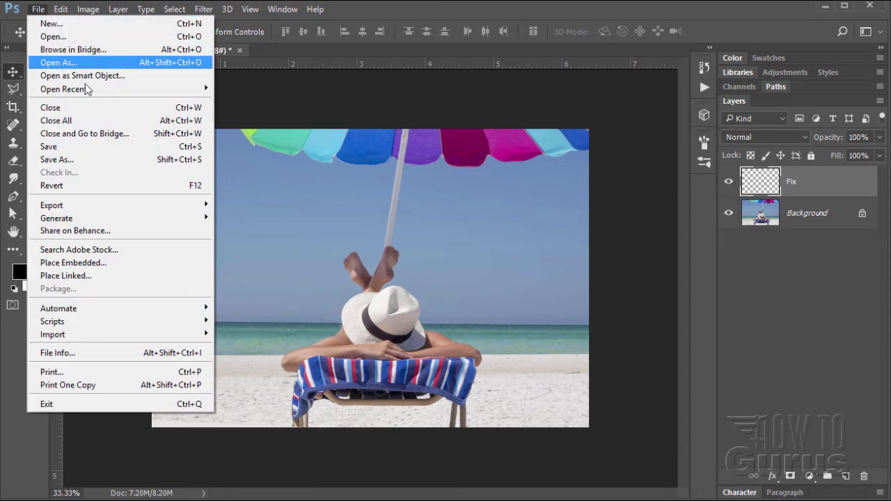
{"action": "mouse_move", "coordinate": [91, 91]}
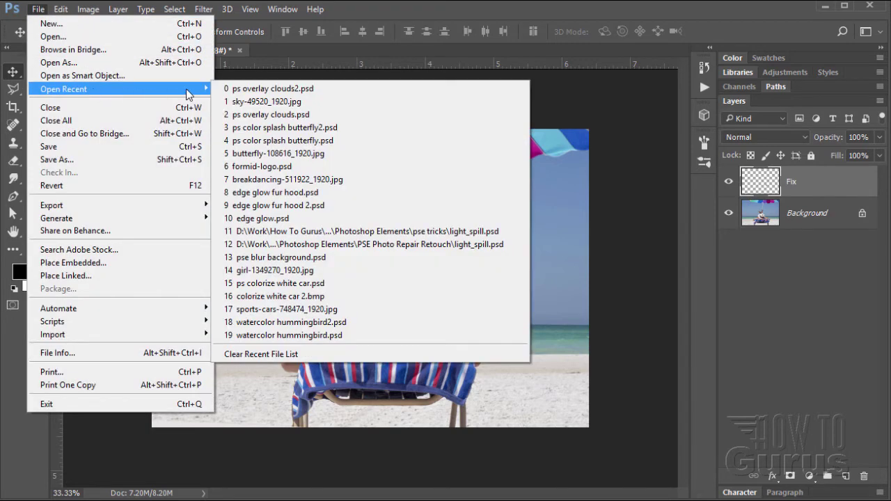
{"action": "left_click", "coordinate": [271, 102]}
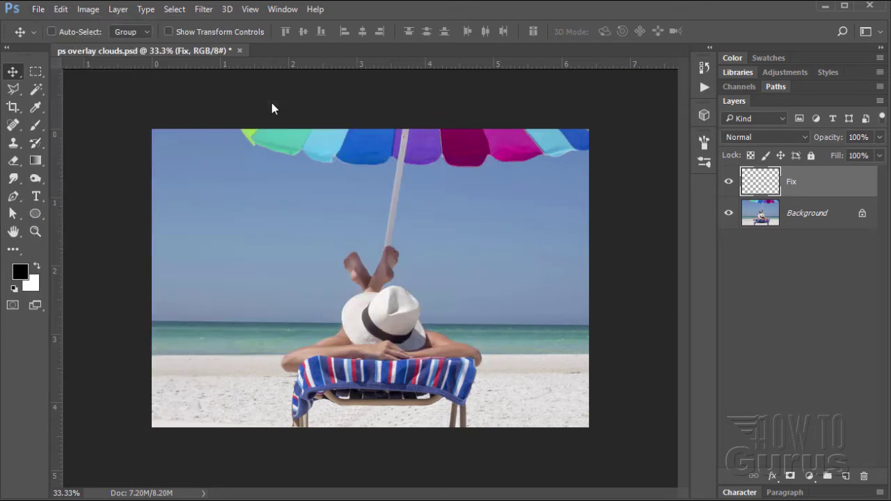
{"action": "left_click_drag", "start_coordinate": [318, 48], "coordinate": [568, 296]}
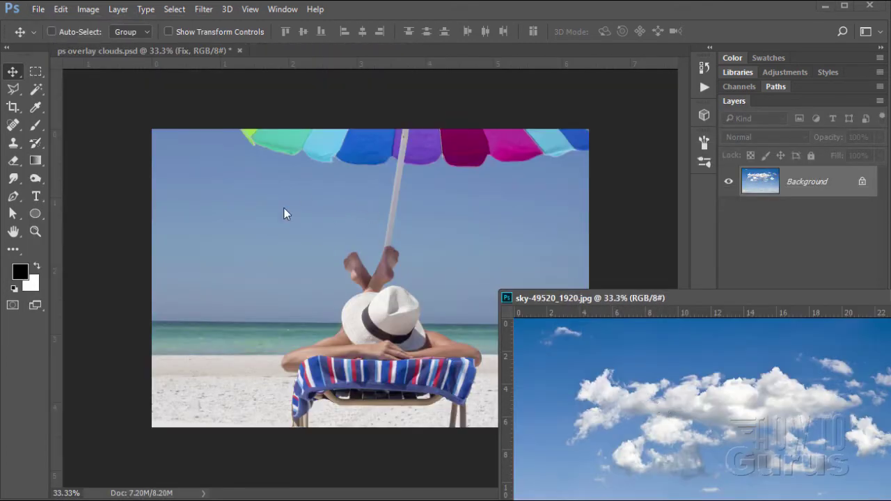
{"action": "left_click_drag", "start_coordinate": [542, 371], "coordinate": [351, 212]}
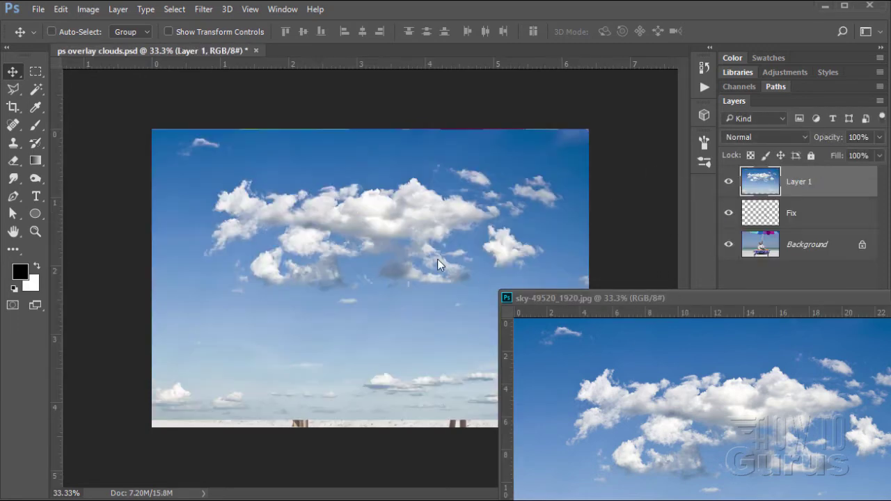
Close the sky photo and position Layer 1 over the beach picture.
{"action": "left_click_drag", "start_coordinate": [680, 297], "coordinate": [622, 268]}
{"action": "left_click", "coordinate": [695, 261]}
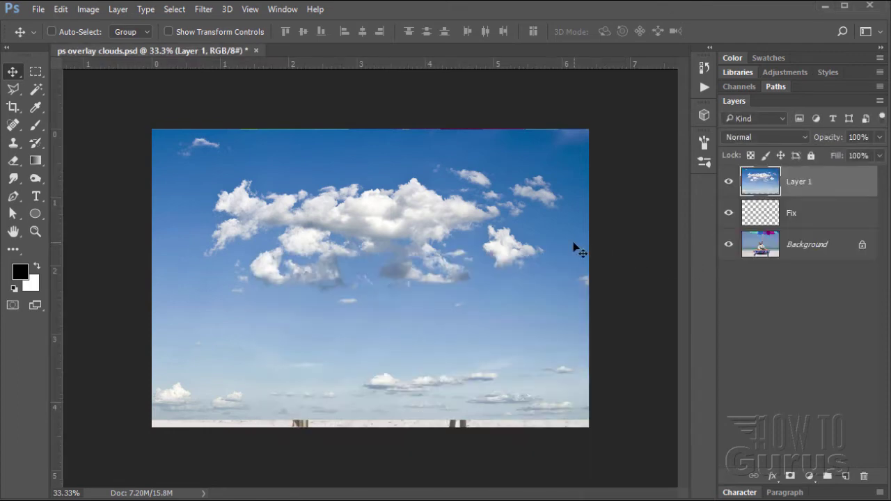
{"action": "mouse_move", "coordinate": [348, 324]}
{"action": "left_mouse_down"}
{"action": "mouse_move", "coordinate": [346, 302]}
{"action": "mouse_move", "coordinate": [344, 340]}
{"action": "mouse_move", "coordinate": [349, 327]}
{"action": "left_mouse_up"}
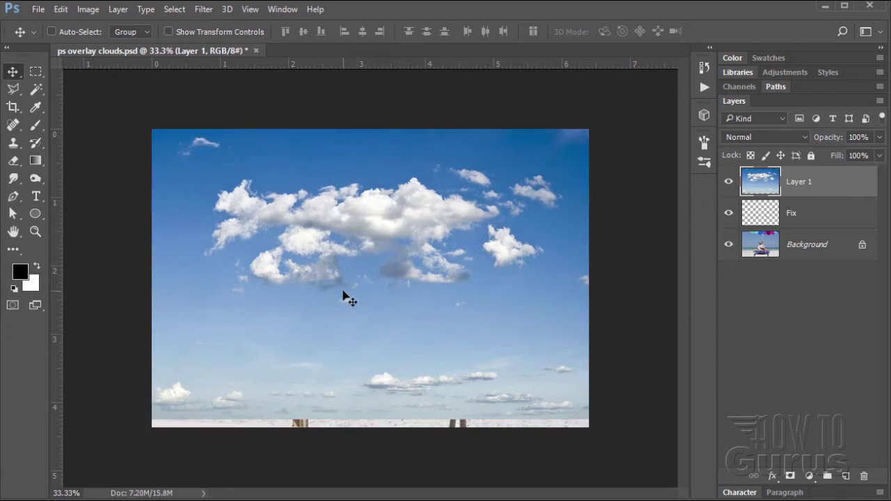
Free-transform Layer 1, resizing and moving it so the clouds end at the horizon.
{"action": "key", "text": "ctrl"}
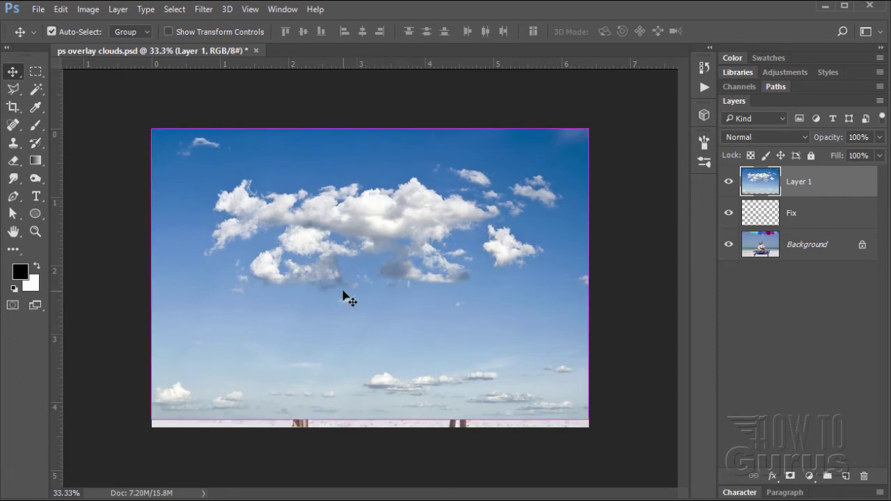
{"action": "key", "text": "ctrl+t"}
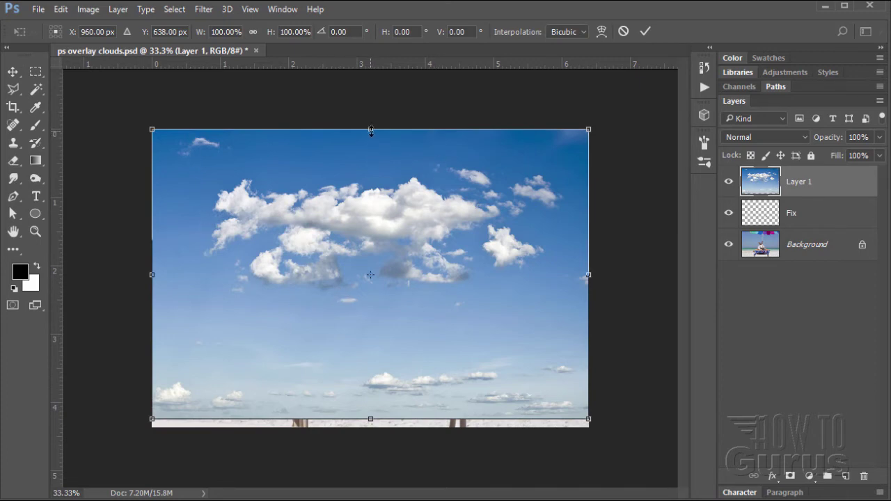
{"action": "left_click_drag", "start_coordinate": [370, 131], "coordinate": [382, 218]}
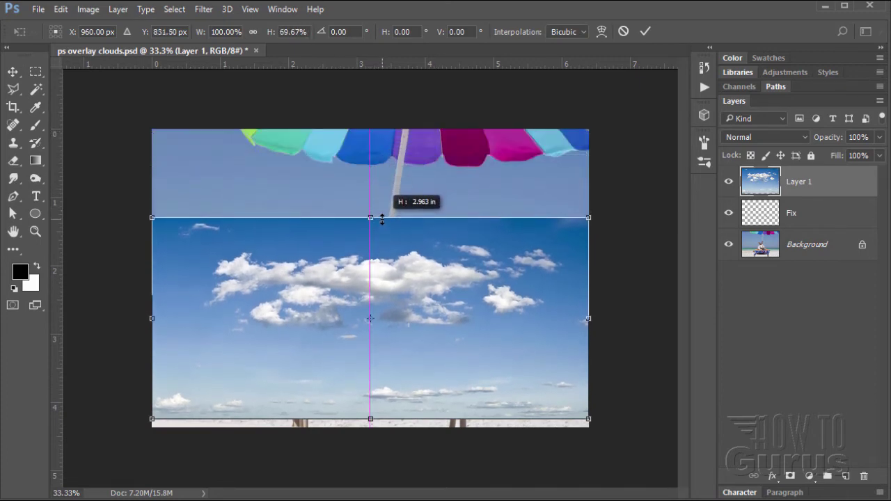
{"action": "left_click_drag", "start_coordinate": [422, 370], "coordinate": [417, 257]}
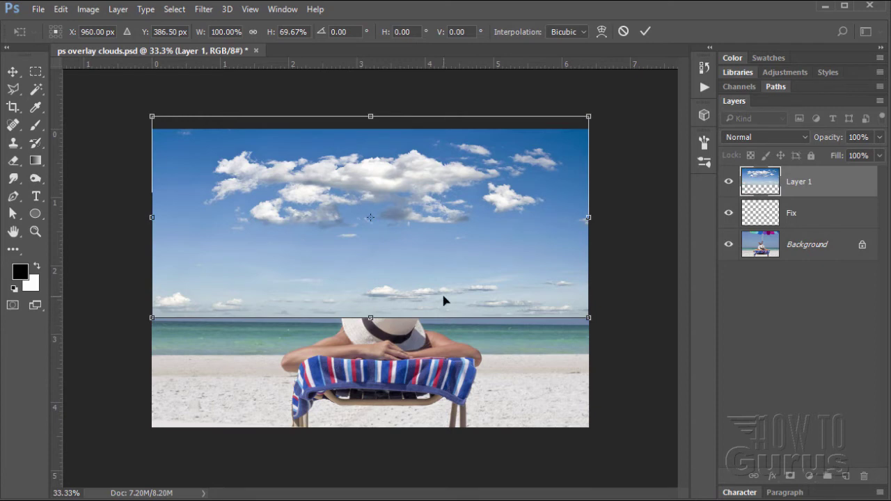
{"action": "left_click_drag", "start_coordinate": [445, 298], "coordinate": [446, 303]}
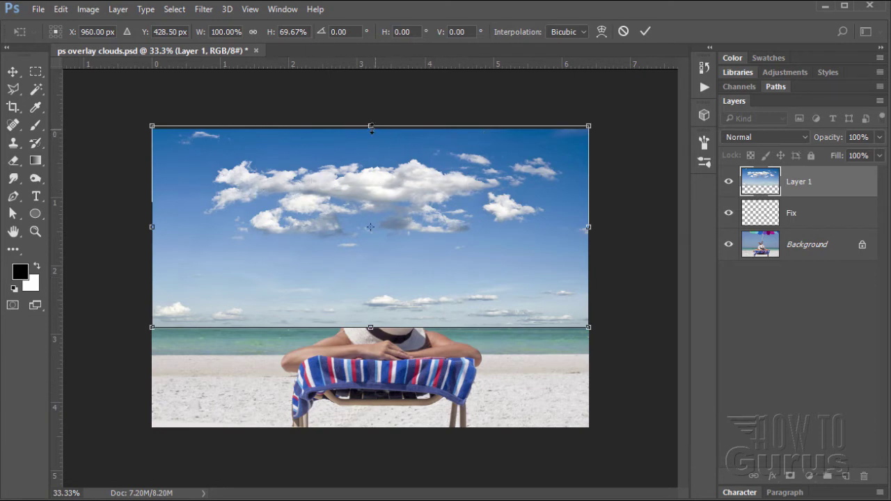
{"action": "left_click_drag", "start_coordinate": [369, 125], "coordinate": [372, 70]}
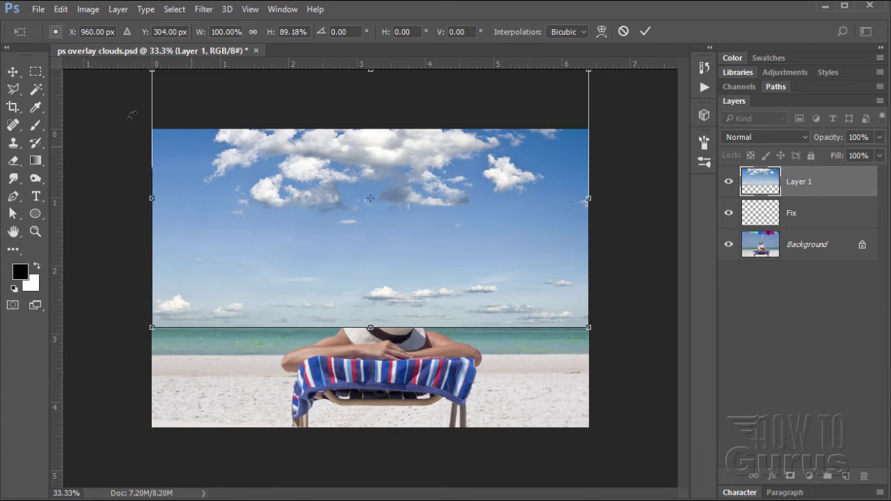
{"action": "left_click", "coordinate": [645, 32]}
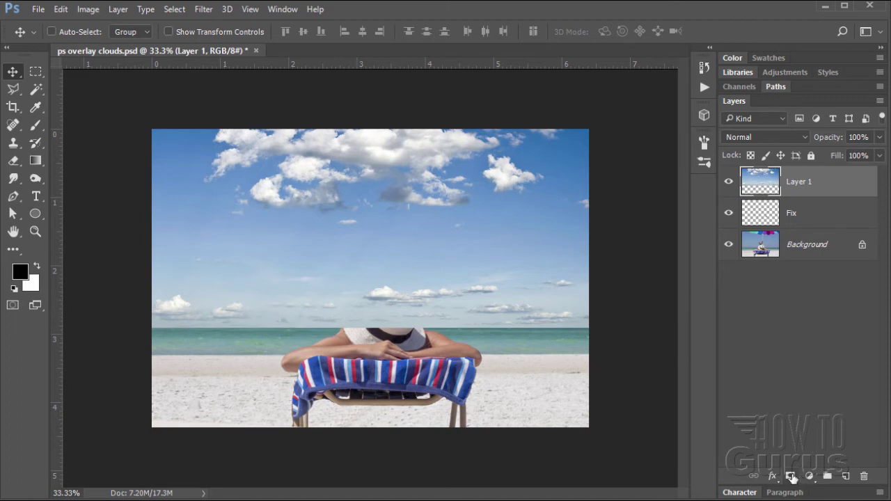
Mask Layer 1 and draw a vertical gradient upward from the horizon.
{"action": "left_click", "coordinate": [791, 476]}
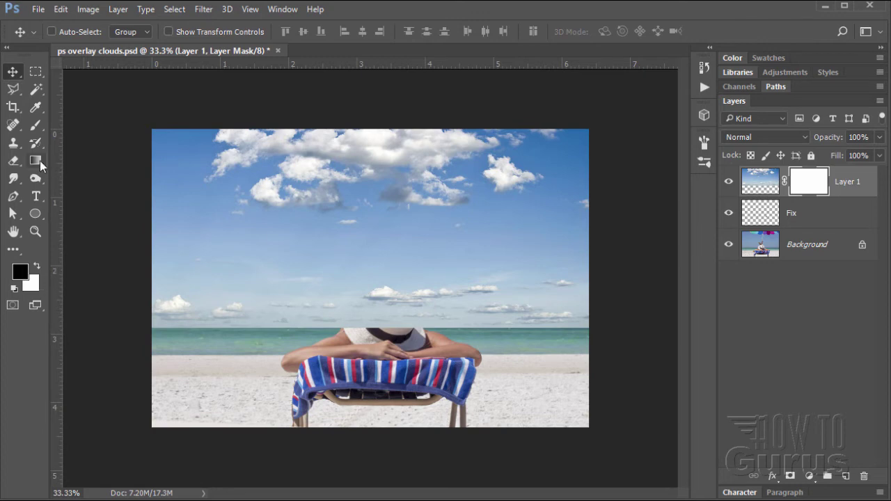
{"action": "left_click_drag", "start_coordinate": [35, 160], "coordinate": [93, 159]}
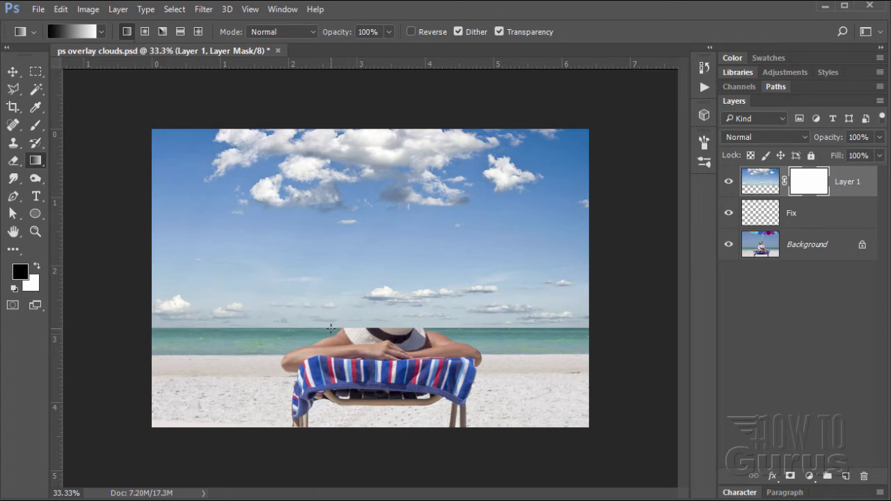
{"action": "key", "text": "shift"}
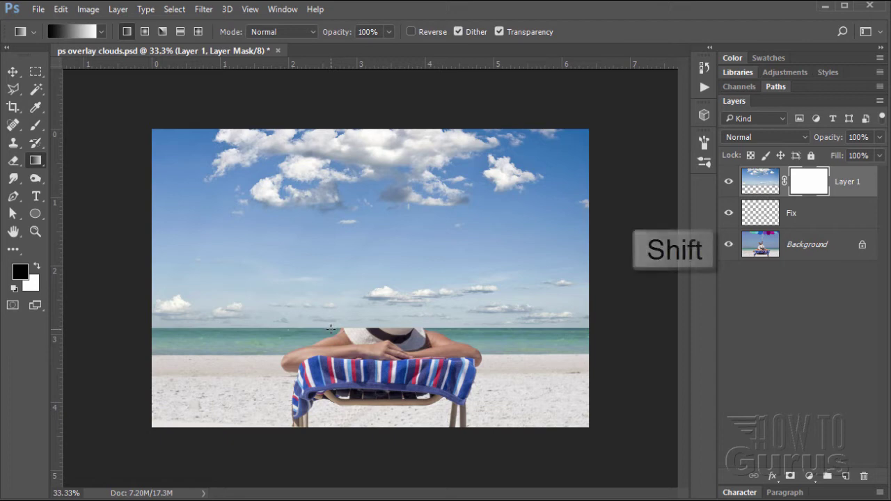
{"action": "left_click_drag", "start_coordinate": [331, 328], "coordinate": [325, 262]}
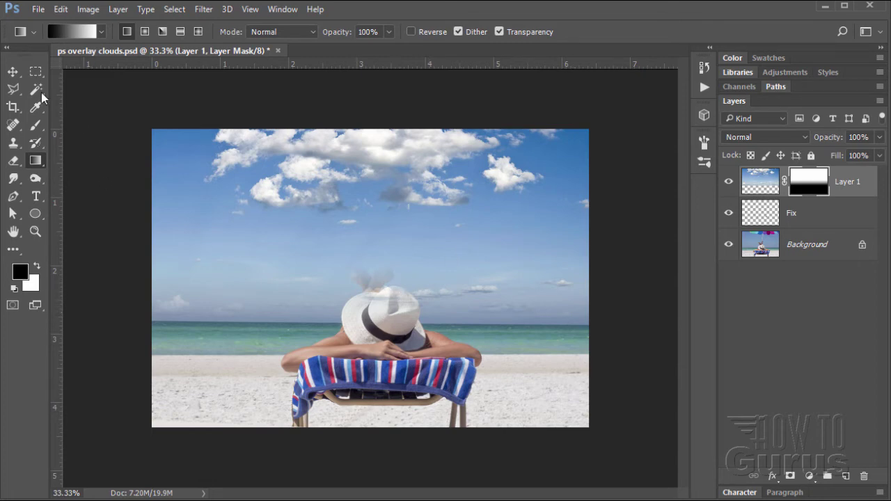
Load the Work Path around the woman, umbrella and towel as an active selection.
{"action": "left_click", "coordinate": [13, 71]}
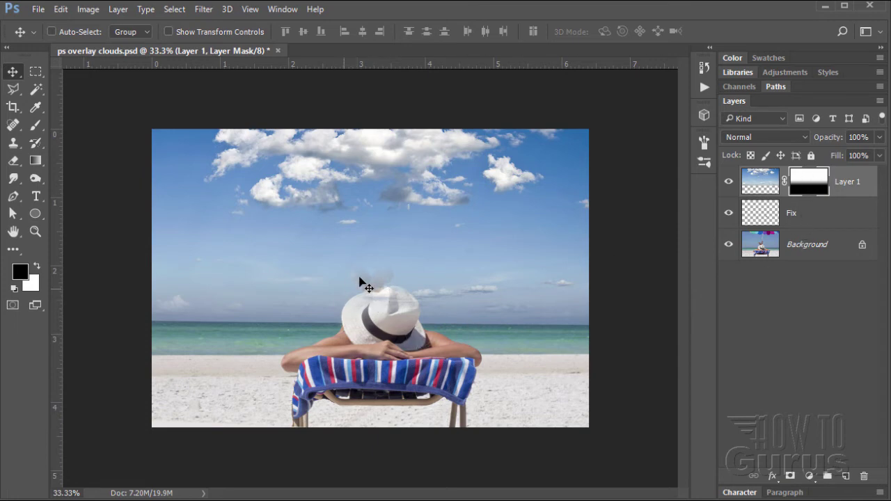
{"action": "left_click", "coordinate": [775, 86]}
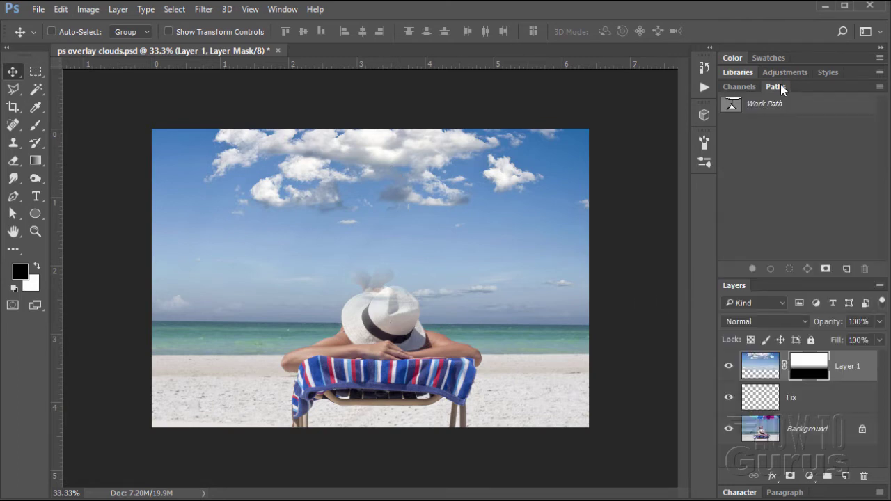
{"action": "left_click", "coordinate": [816, 106]}
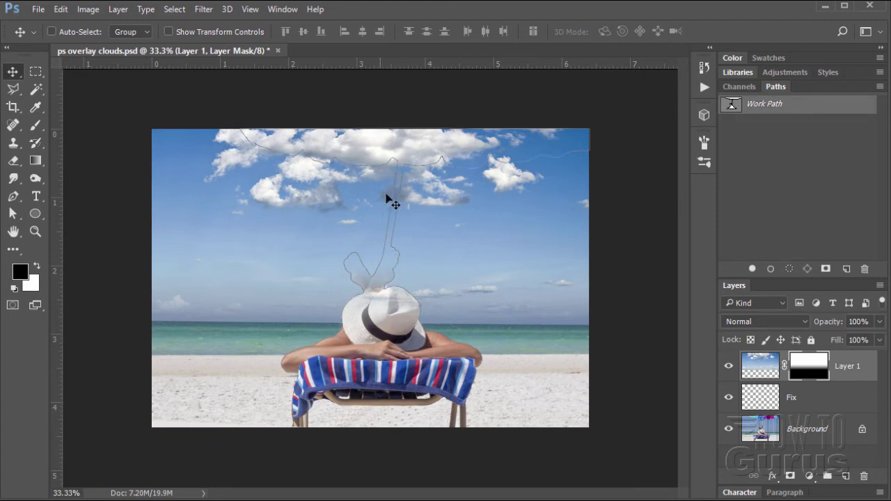
{"action": "left_click", "coordinate": [13, 215]}
{"action": "left_click", "coordinate": [362, 266]}
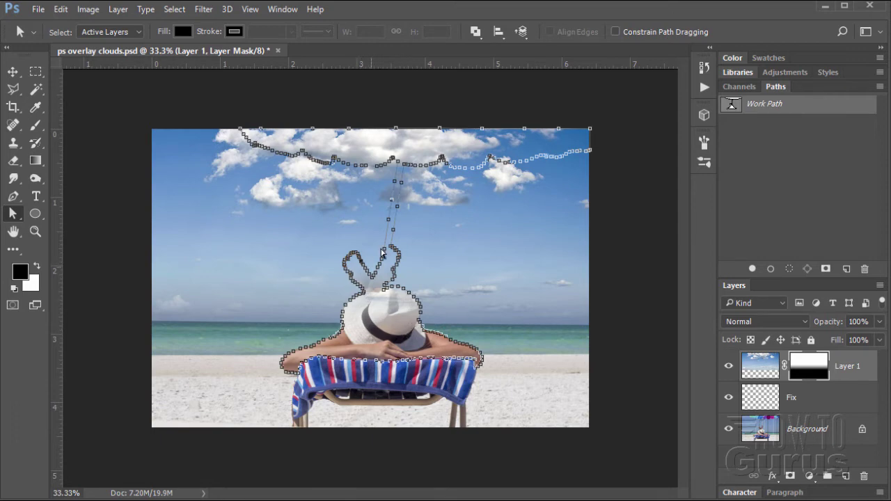
{"action": "right_click", "coordinate": [360, 333]}
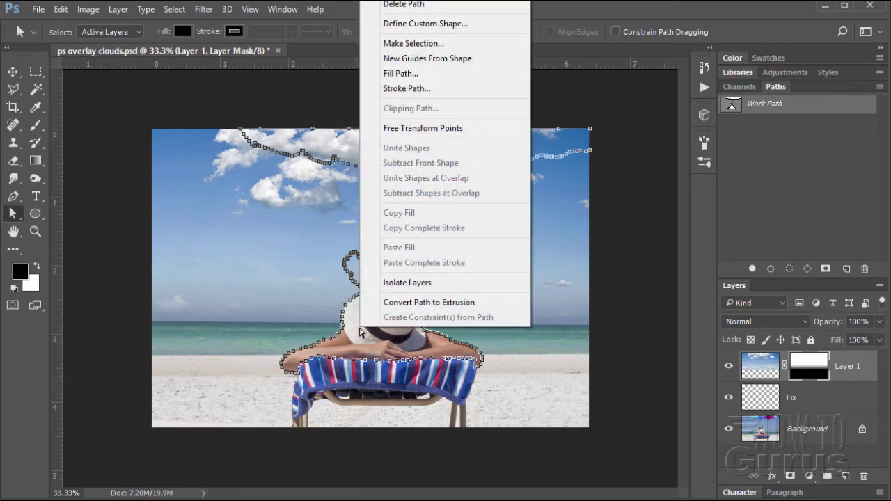
{"action": "left_click", "coordinate": [413, 43]}
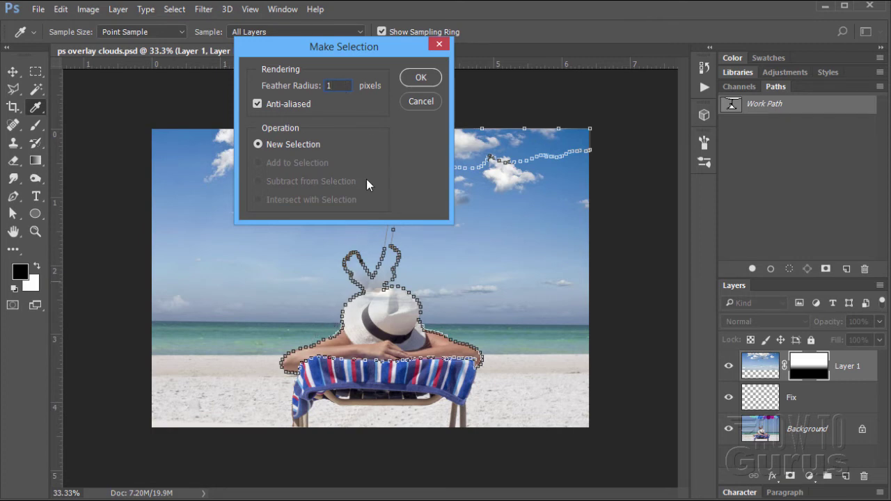
{"action": "left_click", "coordinate": [417, 77]}
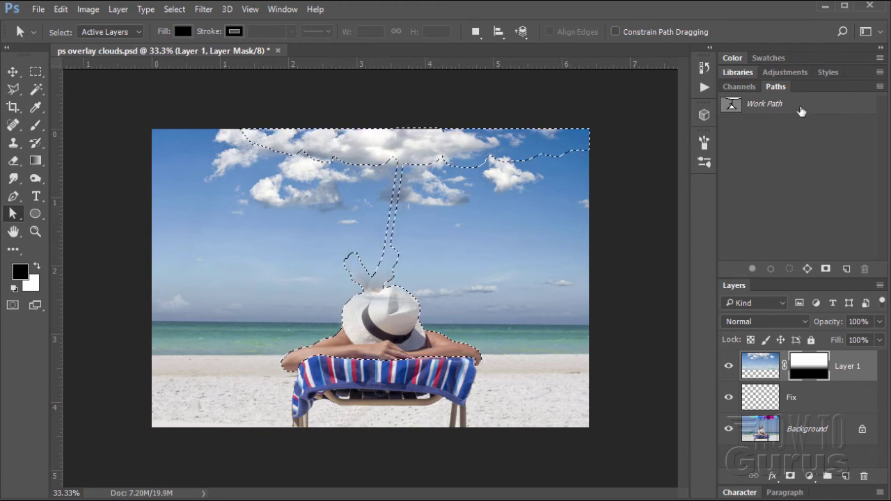
{"action": "left_click", "coordinate": [774, 87]}
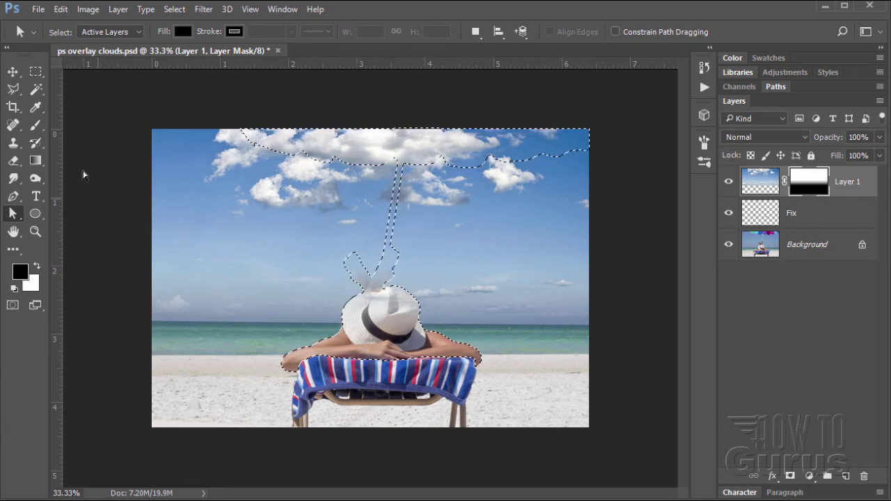
Paint black on Layer 1's mask over the umbrella, pole and raised feet, then deselect.
{"action": "left_click", "coordinate": [35, 129]}
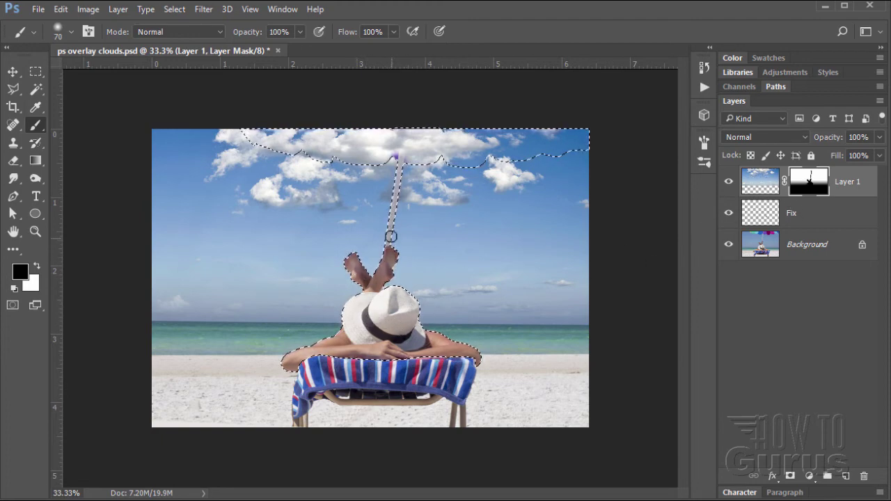
{"action": "mouse_move", "coordinate": [405, 161]}
{"action": "left_mouse_down"}
{"action": "mouse_move", "coordinate": [367, 163]}
{"action": "mouse_move", "coordinate": [392, 159]}
{"action": "mouse_move", "coordinate": [295, 157]}
{"action": "mouse_move", "coordinate": [244, 135]}
{"action": "mouse_move", "coordinate": [343, 128]}
{"action": "mouse_move", "coordinate": [274, 125]}
{"action": "mouse_move", "coordinate": [450, 123]}
{"action": "mouse_move", "coordinate": [362, 124]}
{"action": "mouse_move", "coordinate": [440, 128]}
{"action": "mouse_move", "coordinate": [382, 139]}
{"action": "mouse_move", "coordinate": [512, 137]}
{"action": "mouse_move", "coordinate": [452, 129]}
{"action": "mouse_move", "coordinate": [556, 135]}
{"action": "mouse_move", "coordinate": [508, 138]}
{"action": "mouse_move", "coordinate": [581, 132]}
{"action": "mouse_move", "coordinate": [581, 150]}
{"action": "mouse_move", "coordinate": [595, 152]}
{"action": "mouse_move", "coordinate": [584, 141]}
{"action": "mouse_move", "coordinate": [583, 152]}
{"action": "mouse_move", "coordinate": [530, 166]}
{"action": "mouse_move", "coordinate": [482, 157]}
{"action": "mouse_move", "coordinate": [583, 143]}
{"action": "mouse_move", "coordinate": [417, 160]}
{"action": "mouse_move", "coordinate": [358, 146]}
{"action": "mouse_move", "coordinate": [426, 147]}
{"action": "mouse_move", "coordinate": [428, 139]}
{"action": "mouse_move", "coordinate": [329, 159]}
{"action": "mouse_move", "coordinate": [308, 141]}
{"action": "mouse_move", "coordinate": [360, 140]}
{"action": "mouse_move", "coordinate": [318, 150]}
{"action": "mouse_move", "coordinate": [440, 160]}
{"action": "mouse_move", "coordinate": [391, 161]}
{"action": "mouse_move", "coordinate": [569, 138]}
{"action": "mouse_move", "coordinate": [263, 136]}
{"action": "mouse_move", "coordinate": [412, 150]}
{"action": "mouse_move", "coordinate": [557, 149]}
{"action": "mouse_move", "coordinate": [593, 139]}
{"action": "mouse_move", "coordinate": [276, 131]}
{"action": "mouse_move", "coordinate": [286, 144]}
{"action": "mouse_move", "coordinate": [450, 161]}
{"action": "mouse_move", "coordinate": [408, 163]}
{"action": "mouse_move", "coordinate": [398, 141]}
{"action": "mouse_move", "coordinate": [406, 139]}
{"action": "mouse_move", "coordinate": [391, 240]}
{"action": "left_mouse_up"}
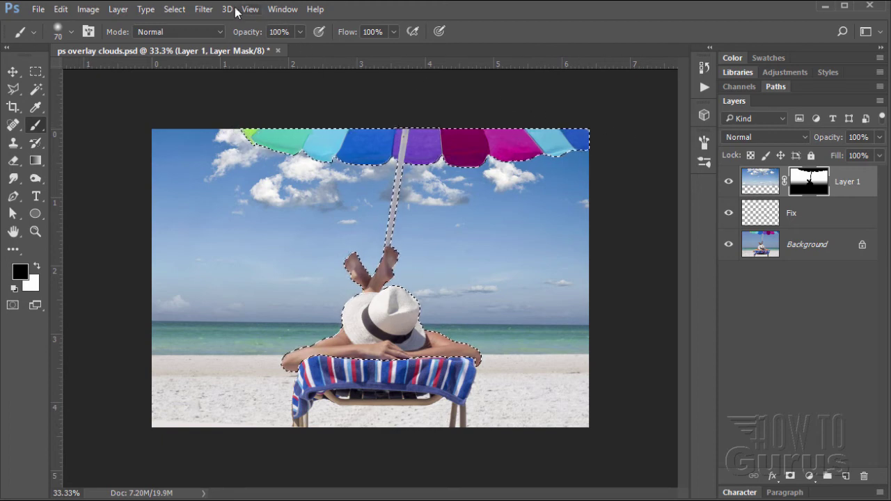
{"action": "left_click", "coordinate": [176, 9]}
{"action": "left_click", "coordinate": [184, 37]}
{"action": "left_click", "coordinate": [13, 71]}
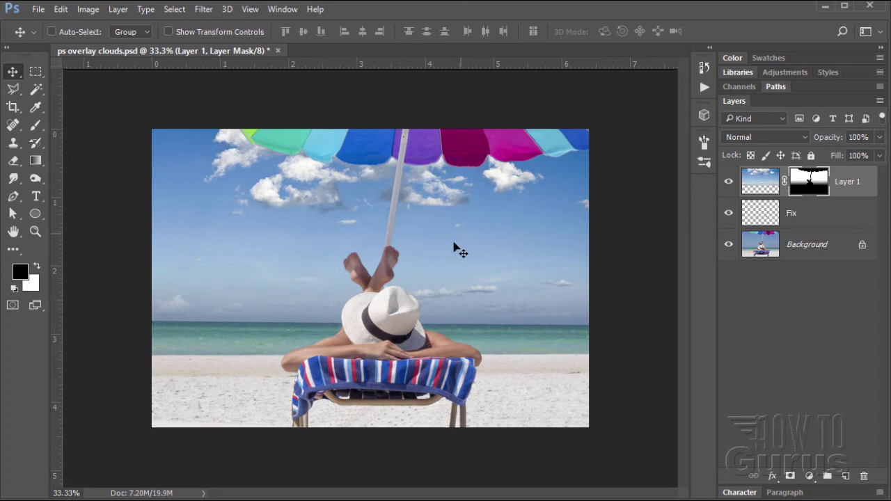
Duplicate the Background layer and select the Work Path traced around the subject.
{"action": "left_click", "coordinate": [826, 255]}
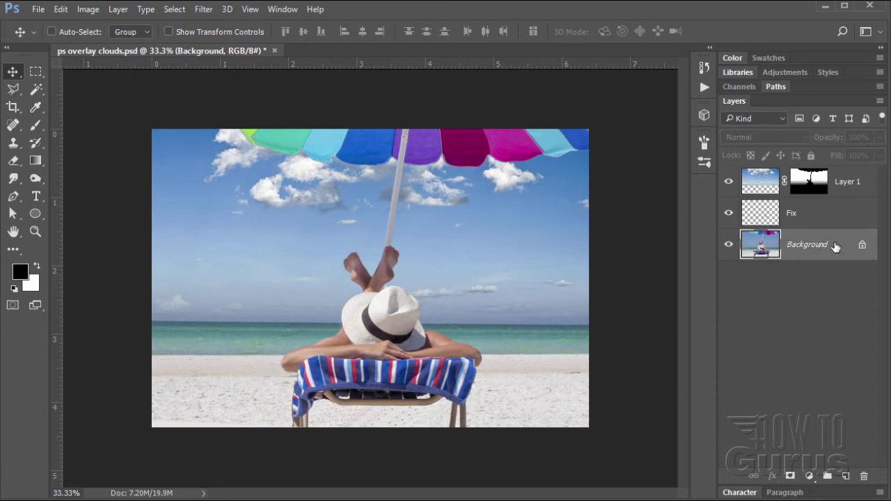
{"action": "left_click_drag", "start_coordinate": [835, 246], "coordinate": [841, 477]}
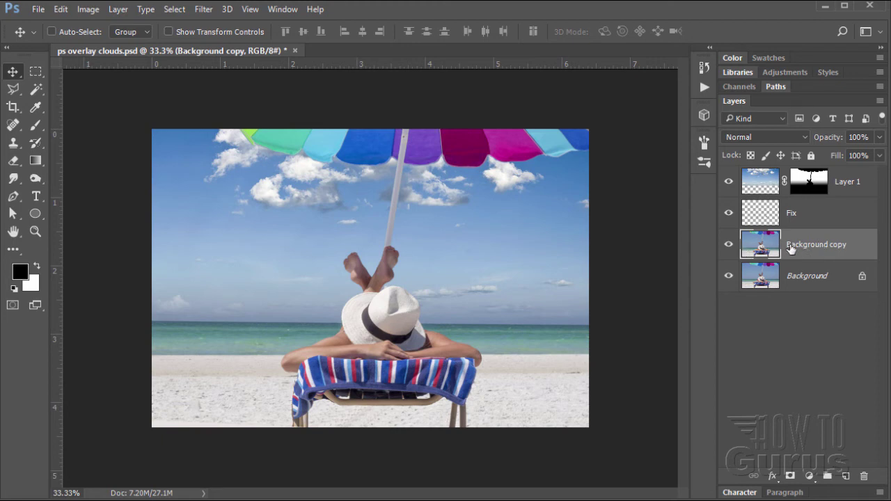
{"action": "left_click", "coordinate": [777, 89]}
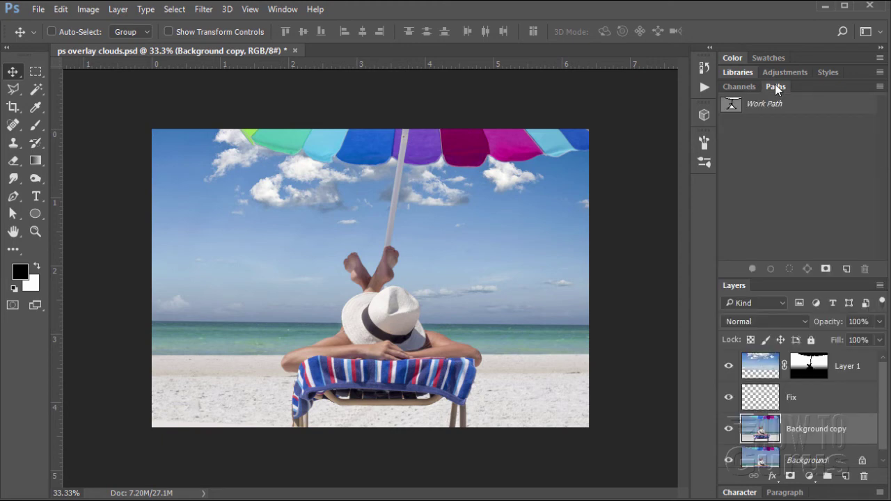
{"action": "left_click", "coordinate": [796, 106]}
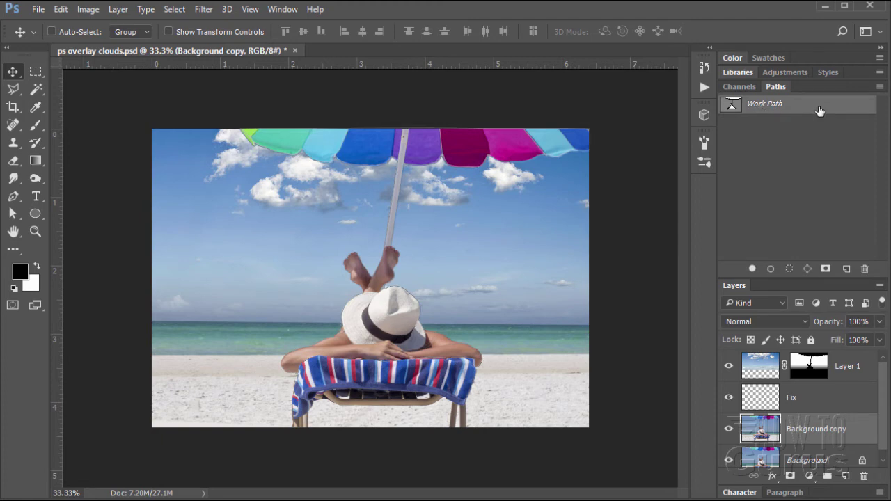
{"action": "left_click", "coordinate": [13, 213]}
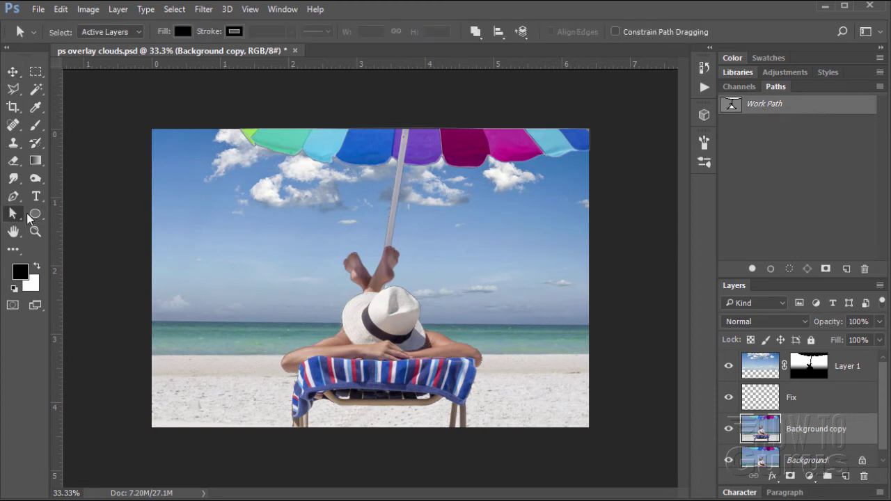
{"action": "left_click", "coordinate": [387, 238]}
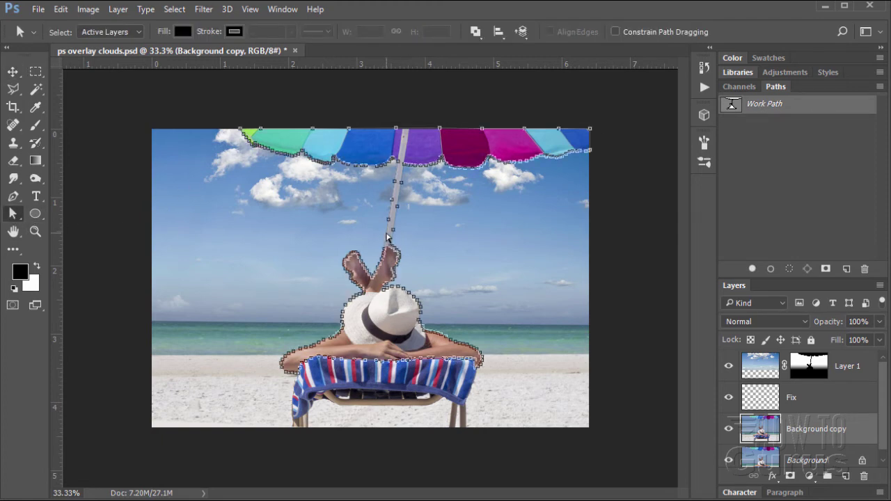
Turn the Work Path into a selection and add it as Background copy's layer mask.
{"action": "right_click", "coordinate": [360, 331]}
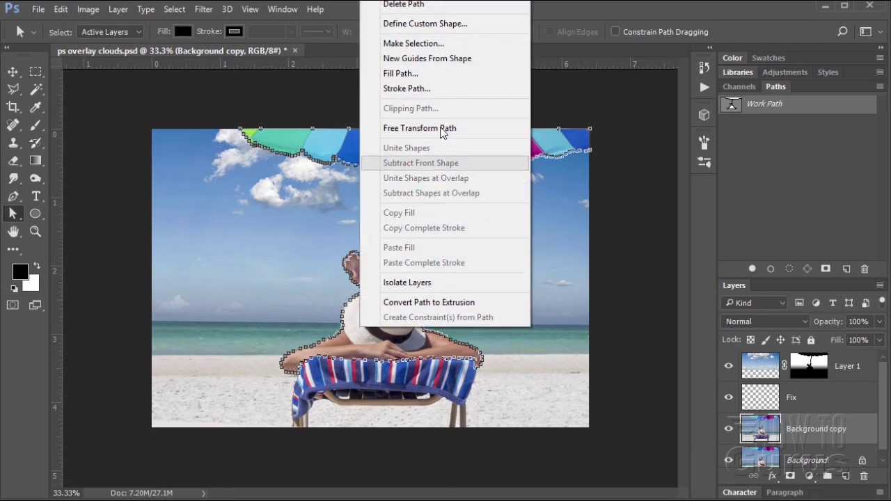
{"action": "left_click", "coordinate": [426, 44]}
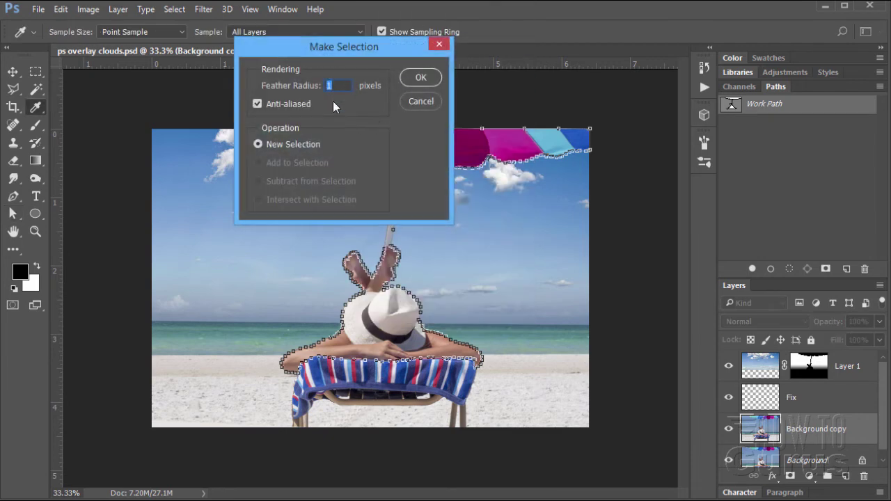
{"action": "left_click", "coordinate": [417, 81]}
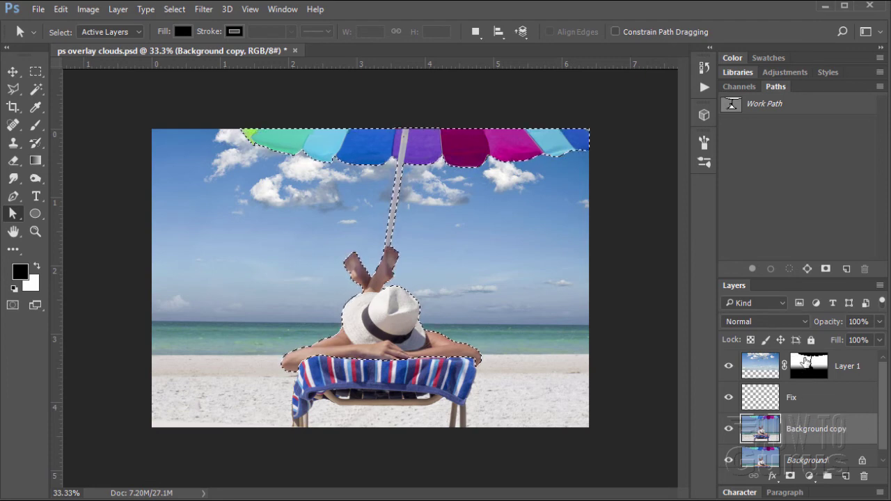
{"action": "left_click", "coordinate": [790, 477]}
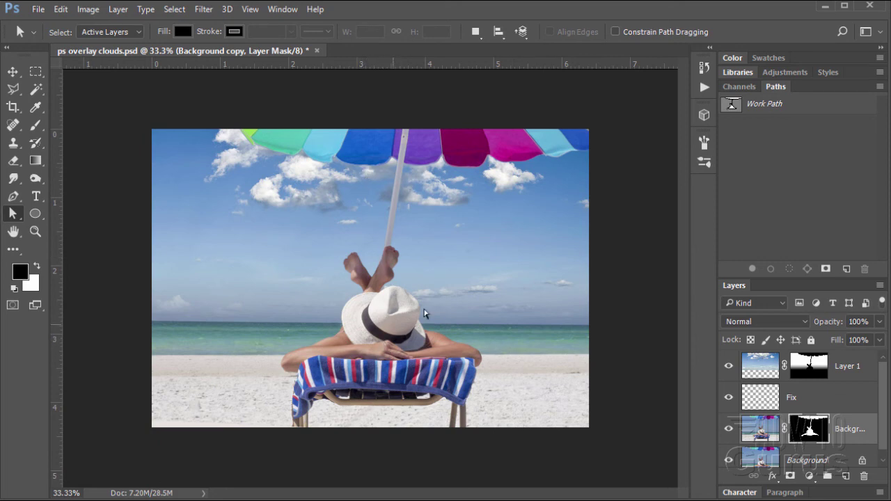
Fit the photo to the window and start a Levels adjustment layer named Levels 1.
{"action": "double_click", "coordinate": [778, 87]}
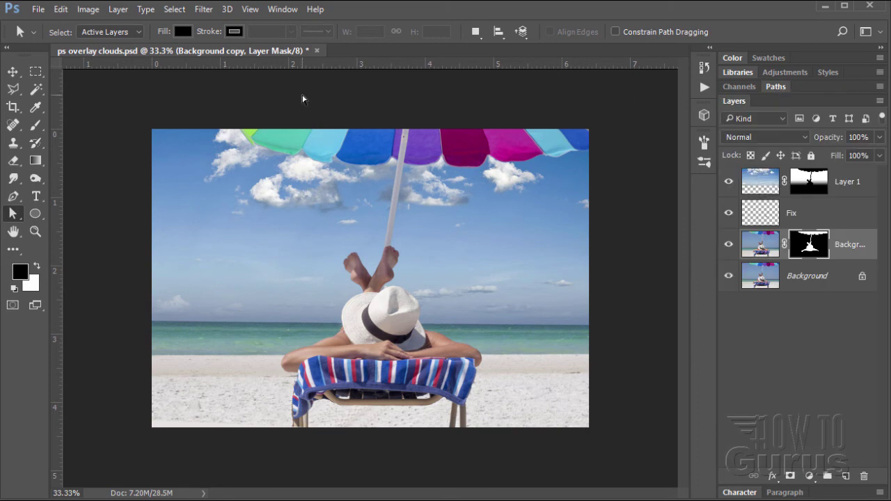
{"action": "left_click", "coordinate": [35, 232]}
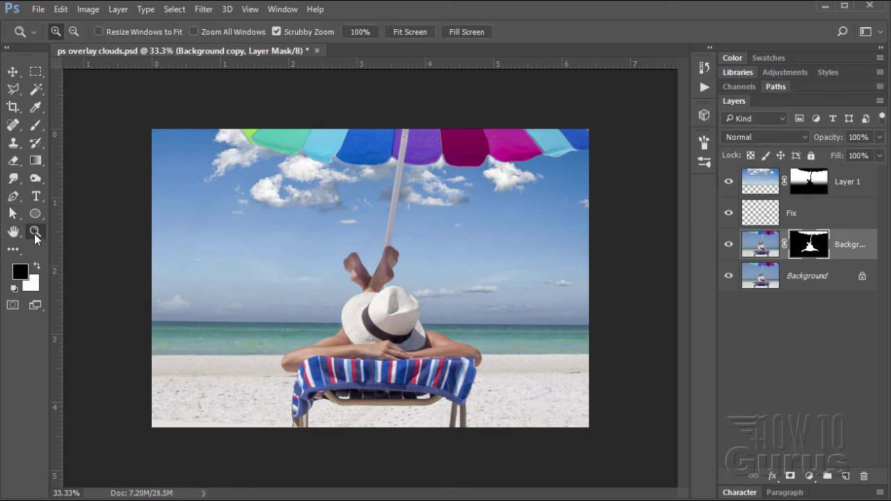
{"action": "left_click", "coordinate": [415, 33]}
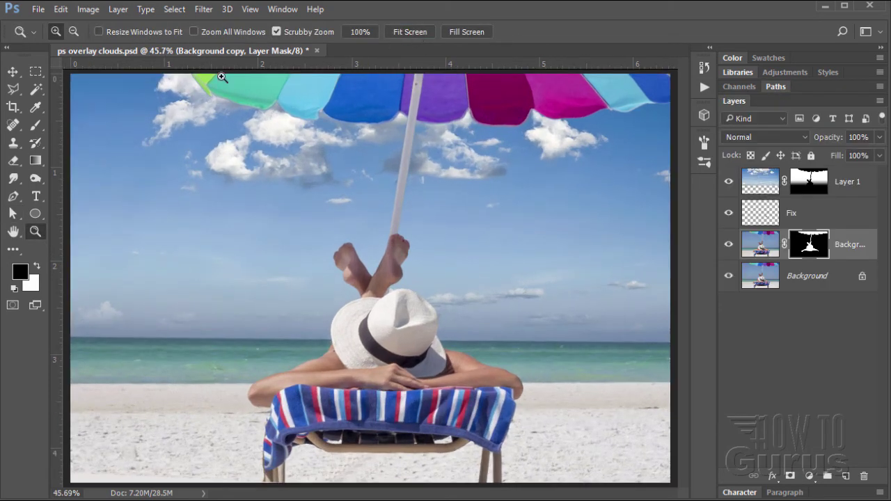
{"action": "left_click", "coordinate": [13, 72]}
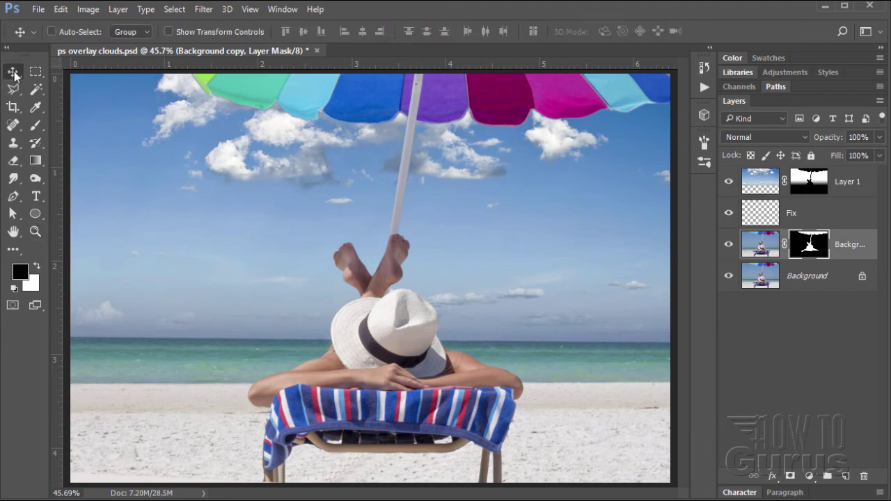
{"action": "left_click", "coordinate": [120, 10]}
{"action": "mouse_move", "coordinate": [190, 150]}
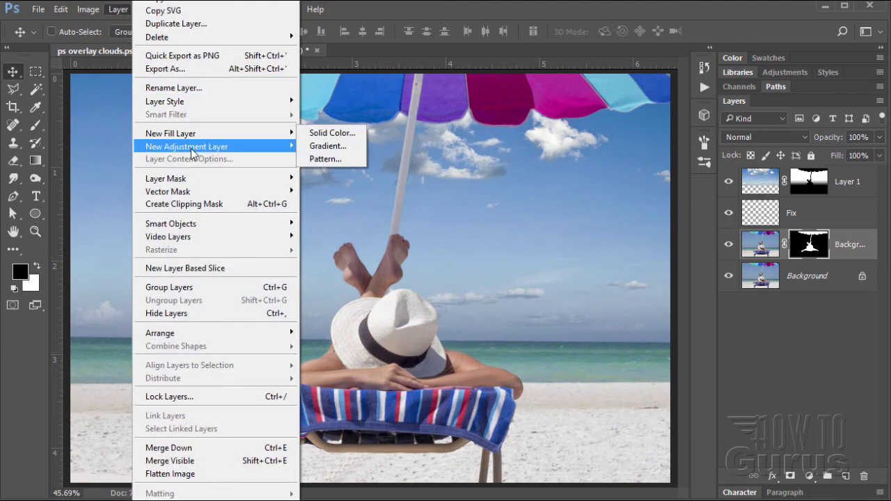
{"action": "mouse_move", "coordinate": [265, 151]}
{"action": "left_click", "coordinate": [344, 158]}
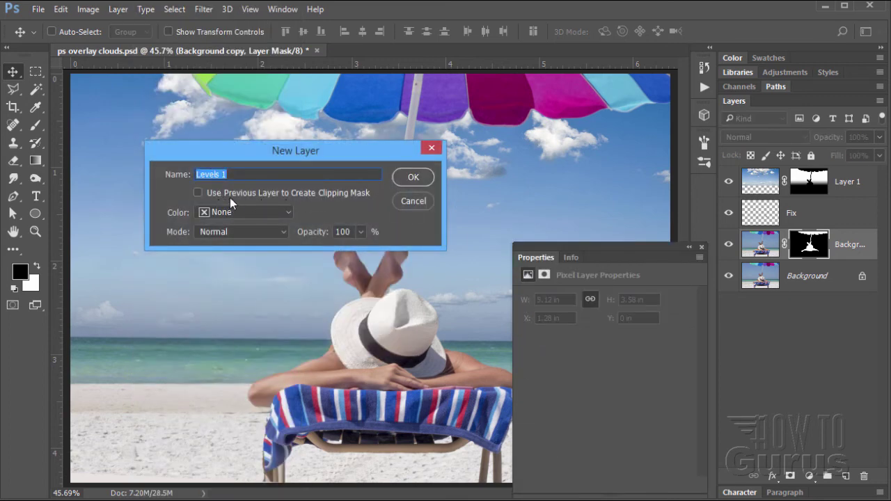
Create the clipped Levels 1 layer with input levels 16, 0.82 and 242.
{"action": "left_click", "coordinate": [416, 178]}
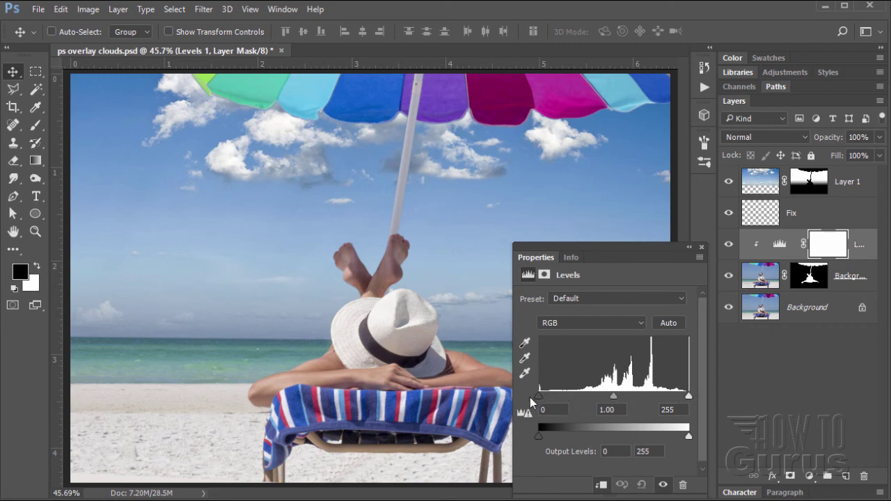
{"action": "left_click_drag", "start_coordinate": [540, 397], "coordinate": [547, 398]}
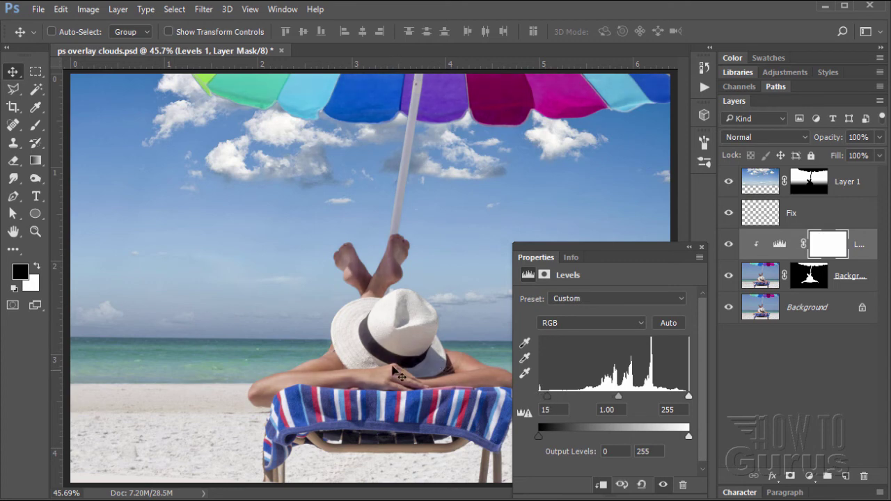
{"action": "mouse_move", "coordinate": [551, 398]}
{"action": "left_mouse_down"}
{"action": "mouse_move", "coordinate": [537, 399]}
{"action": "mouse_move", "coordinate": [548, 398]}
{"action": "left_mouse_up"}
{"action": "mouse_move", "coordinate": [688, 398]}
{"action": "left_mouse_down"}
{"action": "mouse_move", "coordinate": [653, 398]}
{"action": "mouse_move", "coordinate": [691, 393]}
{"action": "mouse_move", "coordinate": [678, 398]}
{"action": "mouse_move", "coordinate": [685, 398]}
{"action": "left_mouse_up"}
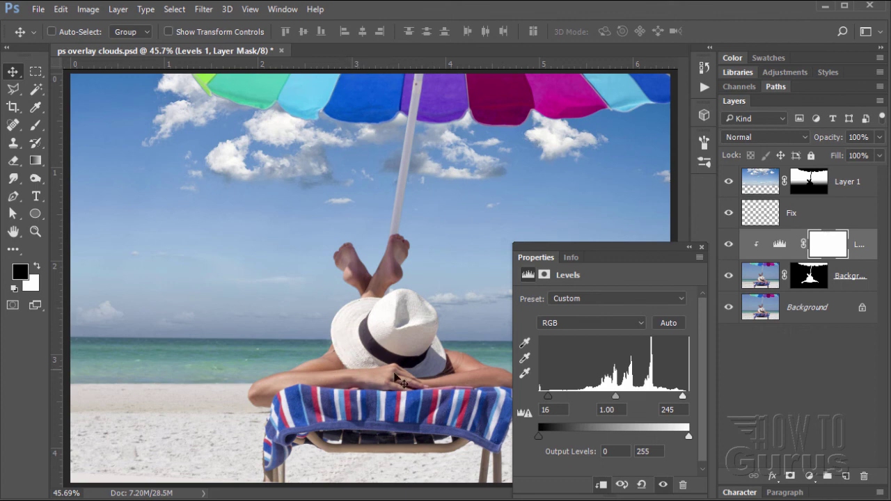
{"action": "left_click_drag", "start_coordinate": [682, 399], "coordinate": [681, 398]}
{"action": "left_click_drag", "start_coordinate": [616, 401], "coordinate": [623, 395]}
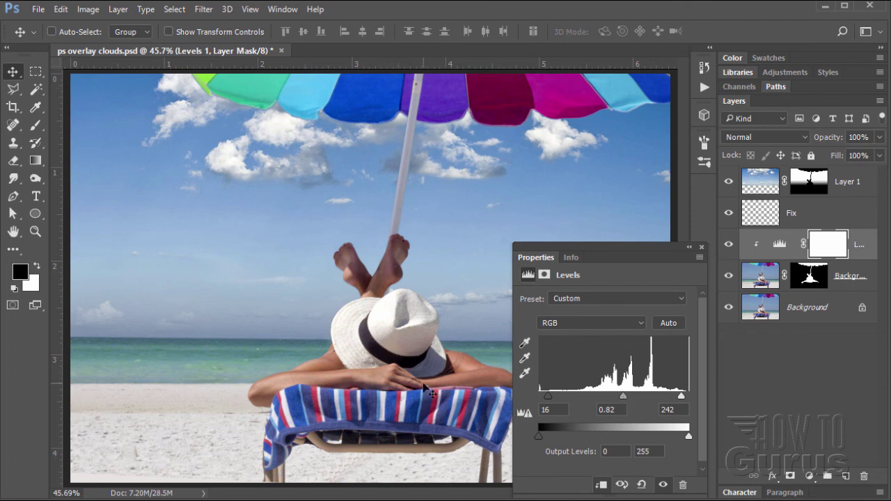
{"action": "left_click", "coordinate": [701, 248]}
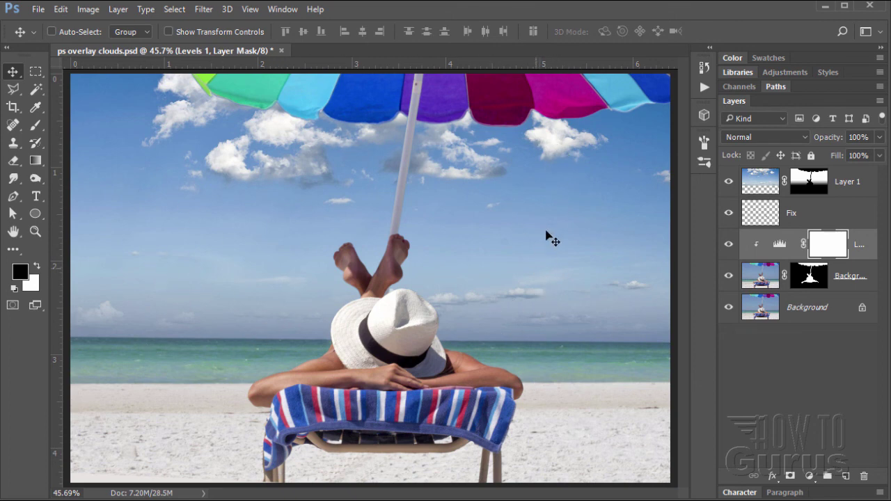
Duplicate Background as Background copy 2 and move it to the top of the stack.
{"action": "left_click", "coordinate": [822, 316]}
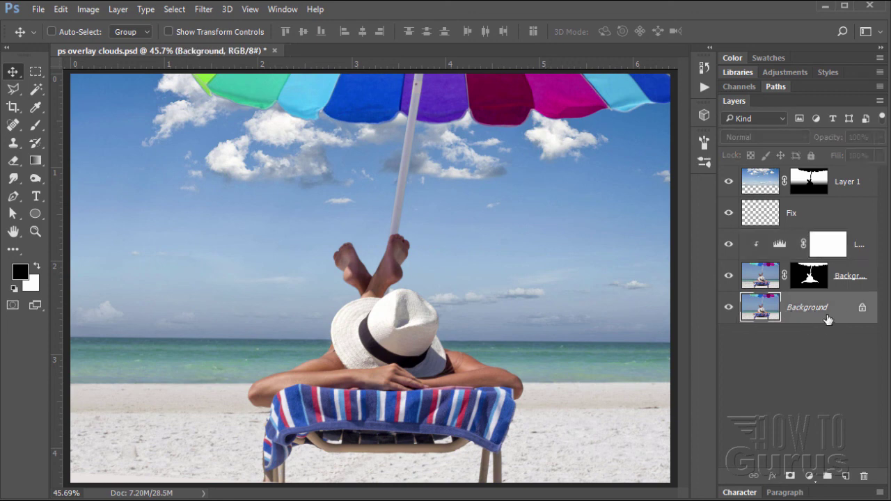
{"action": "left_click_drag", "start_coordinate": [818, 316], "coordinate": [844, 476]}
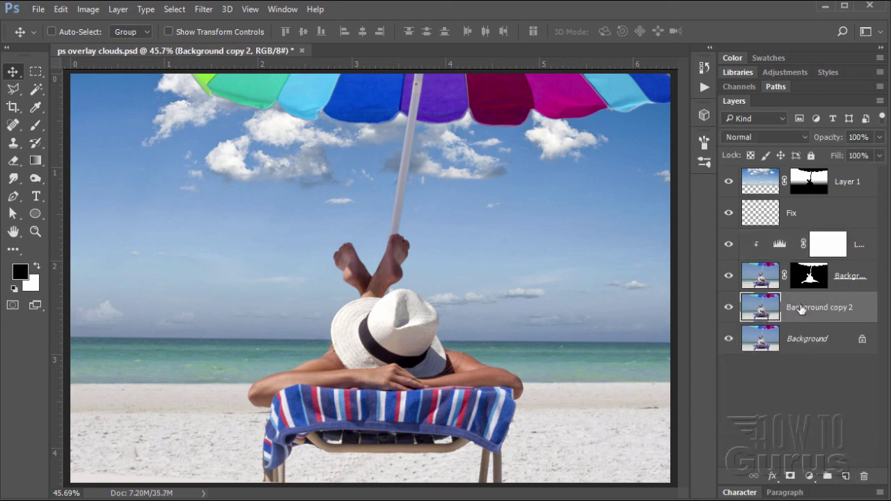
{"action": "left_click_drag", "start_coordinate": [800, 309], "coordinate": [799, 171]}
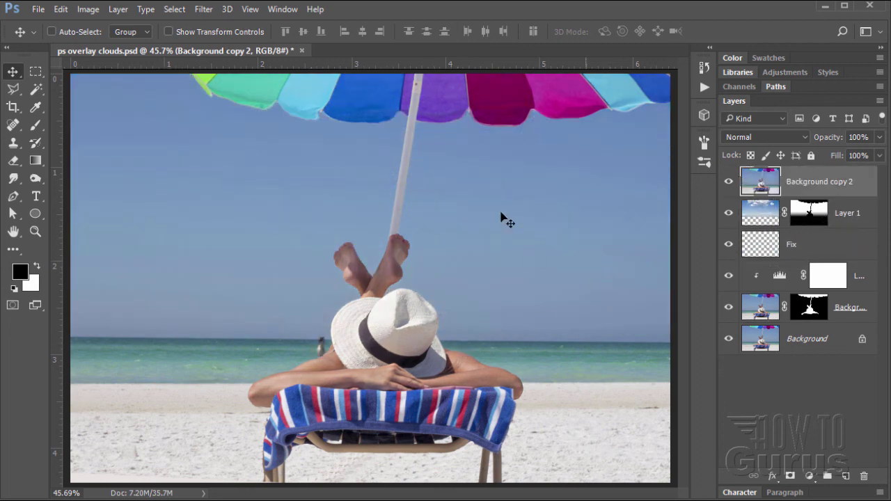
Compare the composite with Background copy 2 shown and hidden, leaving it hidden.
{"action": "left_click", "coordinate": [728, 183]}
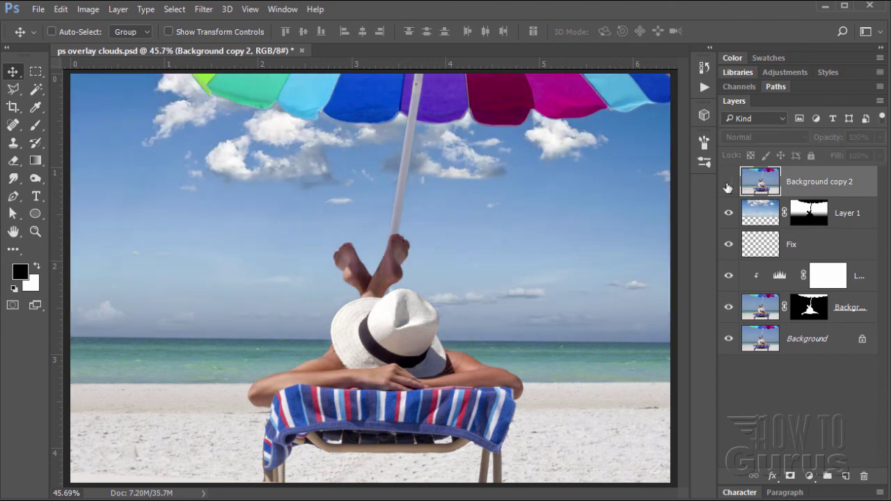
{"action": "left_click", "coordinate": [729, 183]}
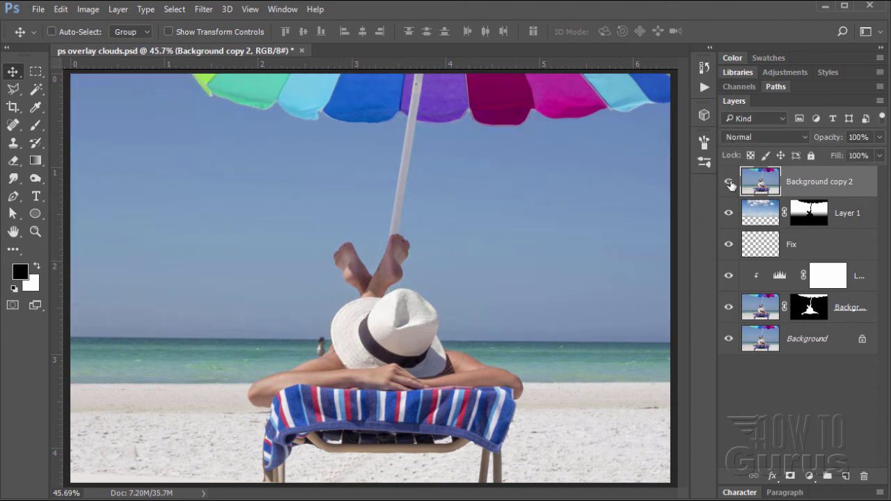
{"action": "left_click", "coordinate": [728, 182]}
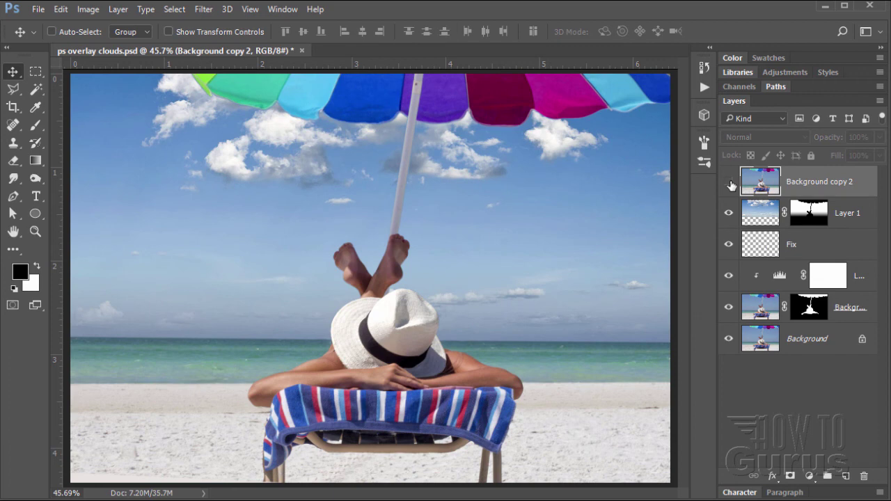
{"action": "left_click", "coordinate": [730, 183]}
{"action": "left_click", "coordinate": [729, 183]}
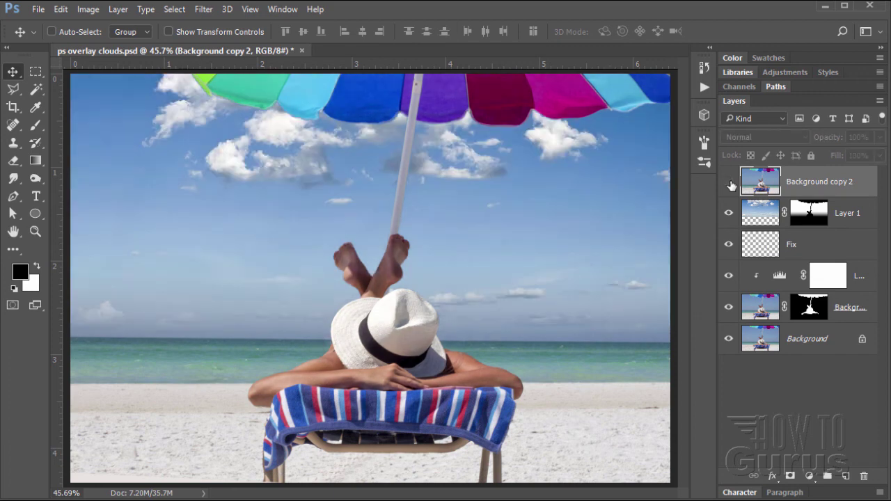